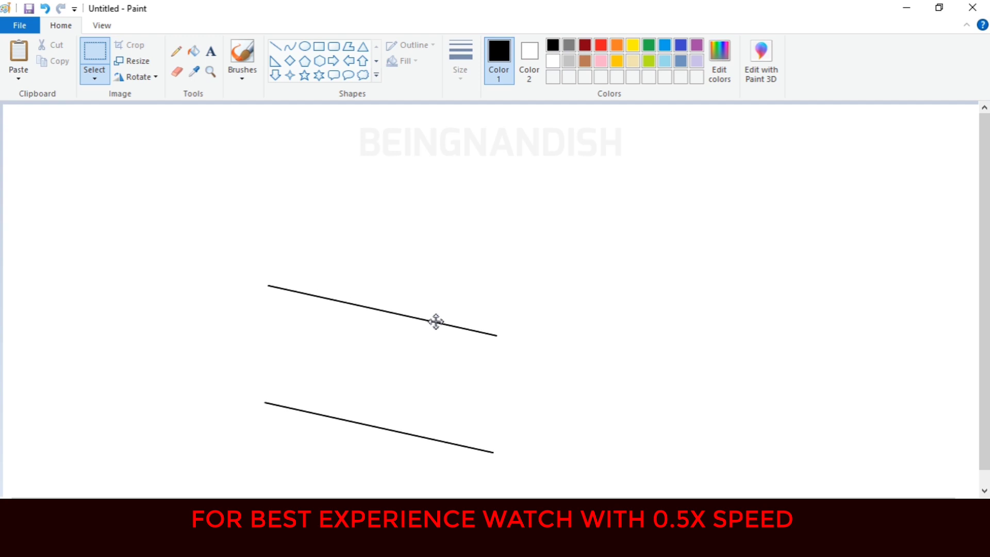
# Step: Draw two vertical wall edges up from the ends of the lower slanted line, crossing the ends of the upper one
pyautogui.click(276, 47)
pyautogui.moveTo(264, 403); pyautogui.dragTo(318, 195)
pyautogui.moveTo(263, 285); pyautogui.dragTo(268, 285)
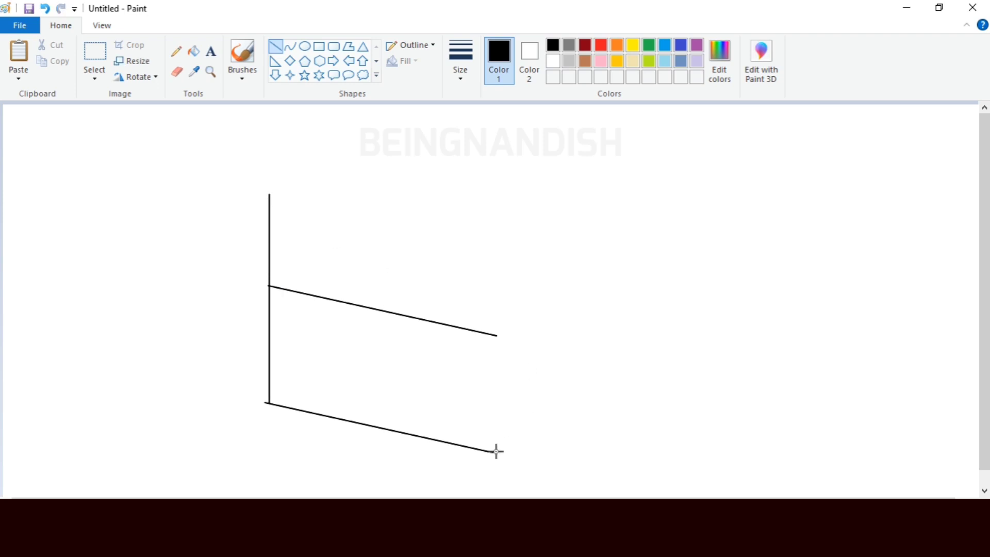
pyautogui.moveTo(496, 453); pyautogui.dragTo(541, 221)
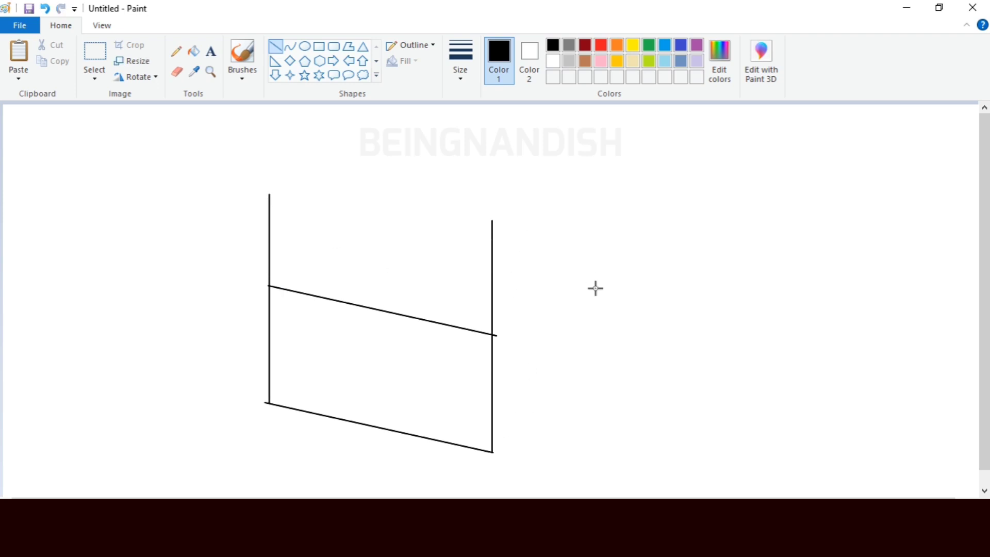
# Step: Draw the zigzag base of the side and right-hand walls, with vertical edges at the inner corner and far end
pyautogui.moveTo(491, 453); pyautogui.dragTo(568, 419)
pyautogui.moveTo(567, 418); pyautogui.dragTo(567, 236)
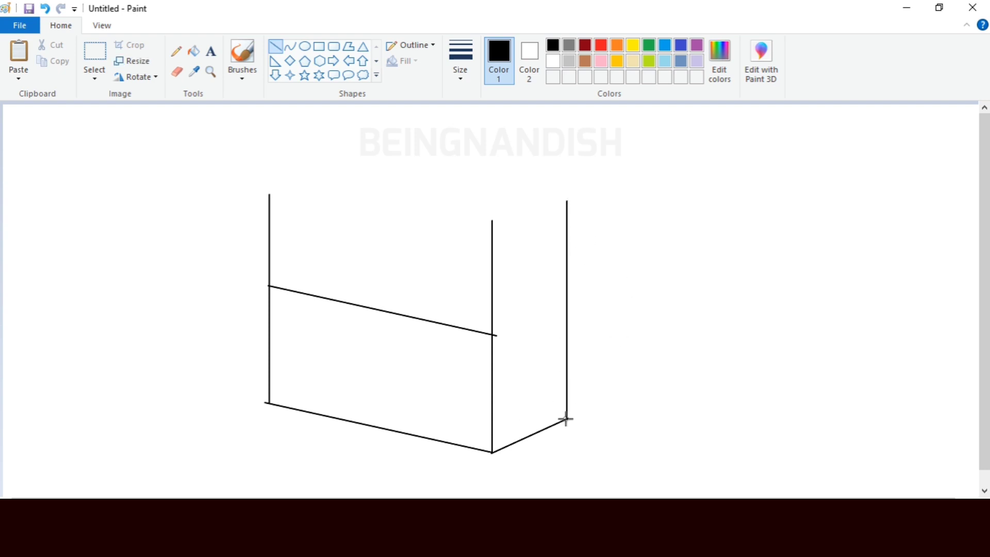
pyautogui.moveTo(618, 438)
pyautogui.mouseDown()
pyautogui.moveTo(745, 375)
pyautogui.moveTo(759, 173)
pyautogui.mouseUp()
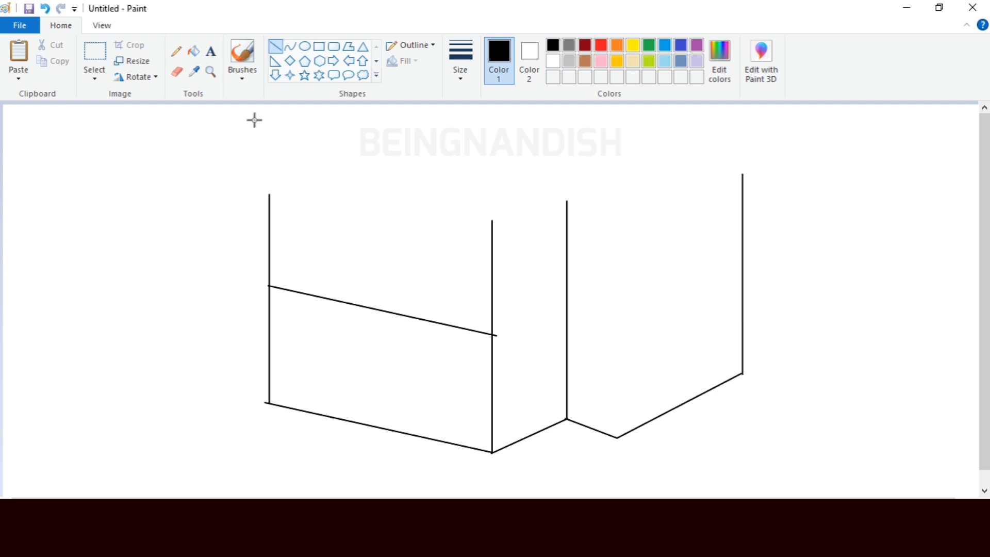
# Step: Erase the floor line's overshoot, add the right block's front vertical edge, and continue the floor line across the remaining walls
pyautogui.click(177, 72)
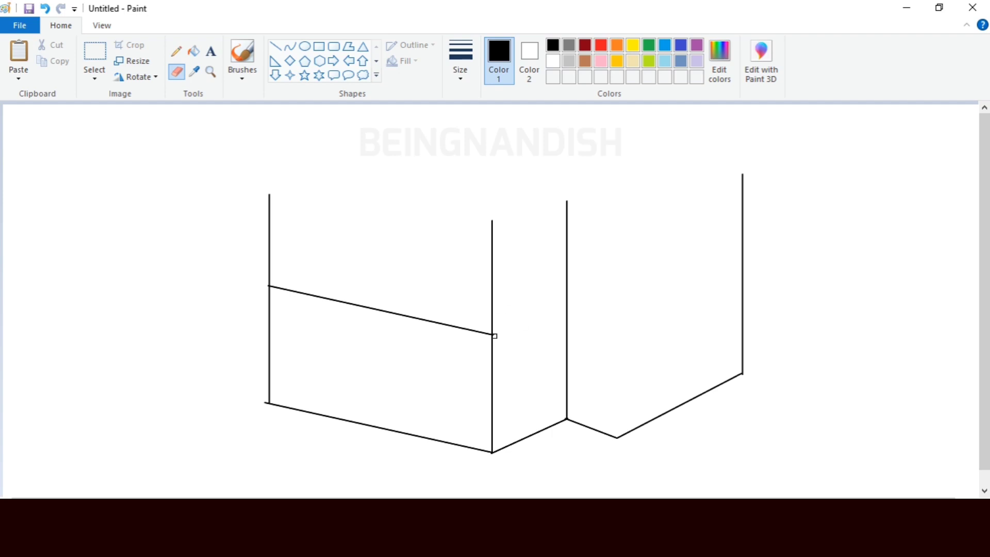
pyautogui.click(276, 48)
pyautogui.moveTo(492, 336); pyautogui.dragTo(567, 312)
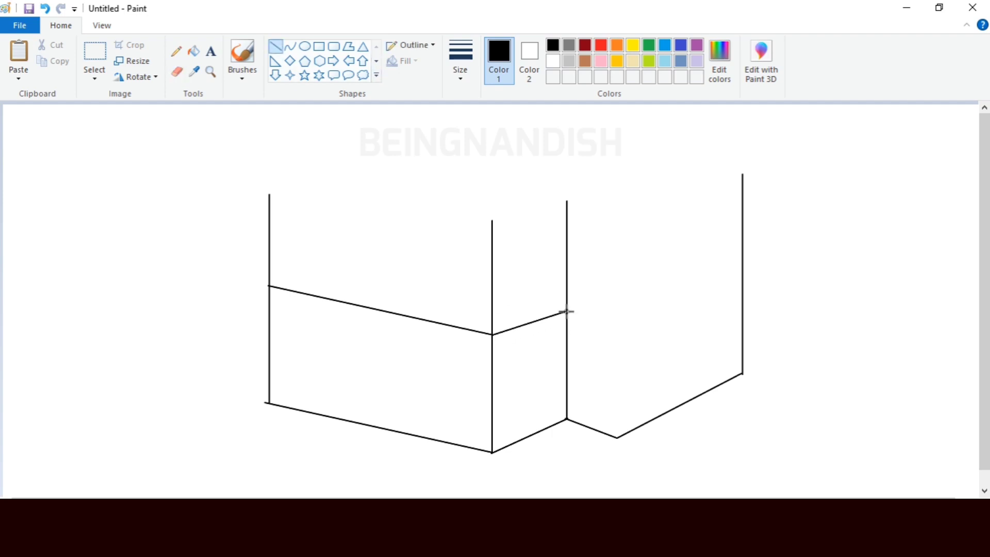
pyautogui.moveTo(617, 437); pyautogui.dragTo(657, 218)
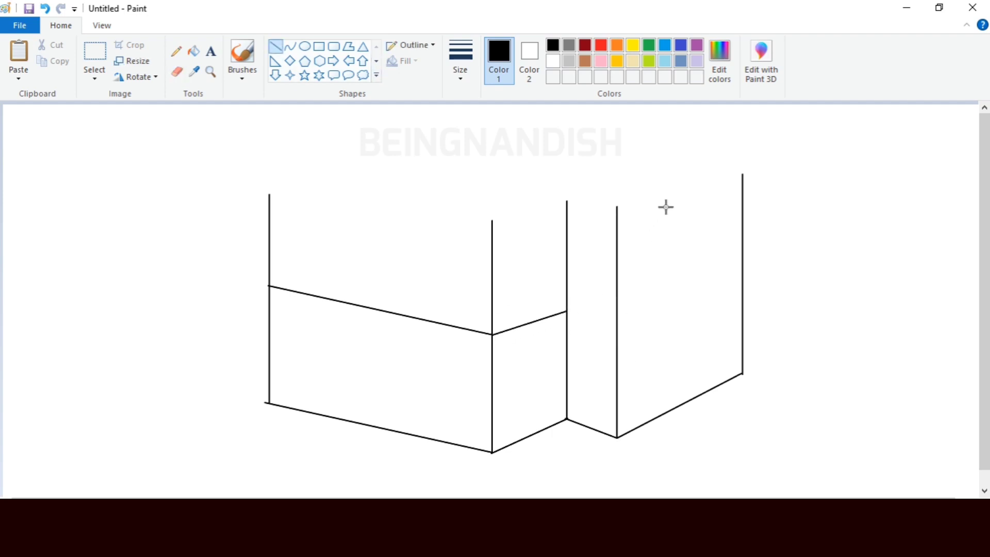
pyautogui.moveTo(609, 314); pyautogui.dragTo(742, 275)
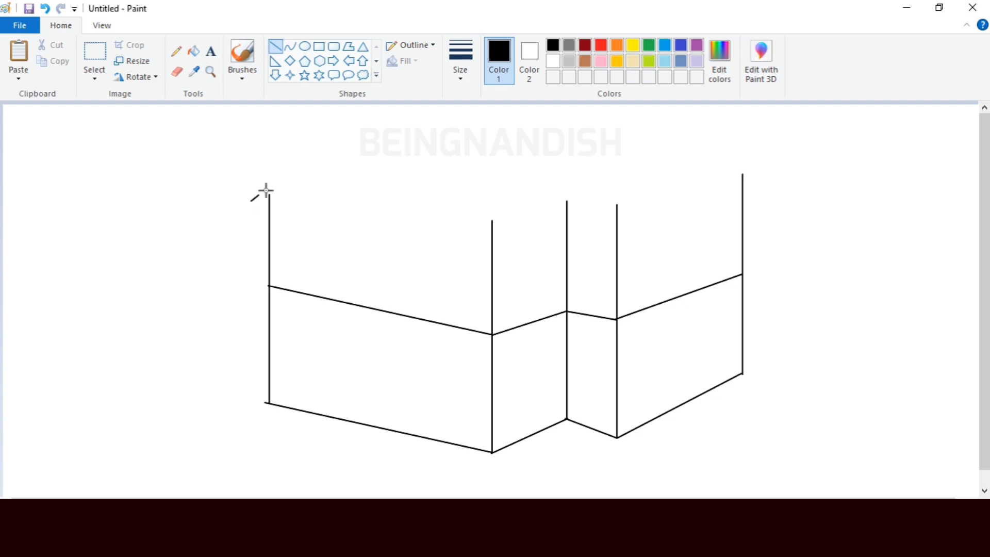
# Step: Draw the two sloping roof lines above the front-left wall, meeting in a peak and overhanging both wall edges
pyautogui.moveTo(266, 191); pyautogui.dragTo(379, 113)
pyautogui.moveTo(311, 159); pyautogui.dragTo(312, 157)
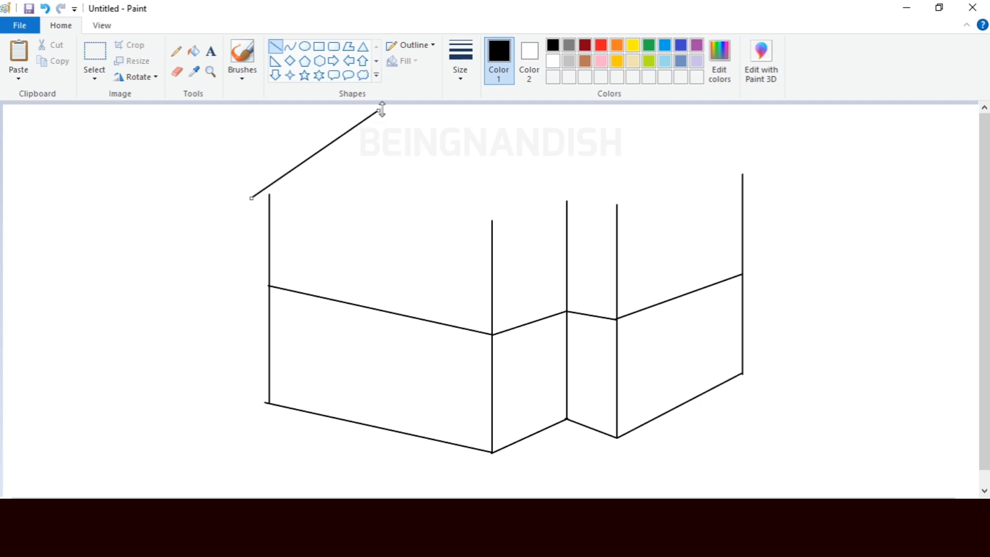
pyautogui.moveTo(378, 110); pyautogui.dragTo(501, 219)
pyautogui.click(442, 133)
# Step: Select the whole house drawing and move it down to leave room above the roof peak
pyautogui.click(94, 52)
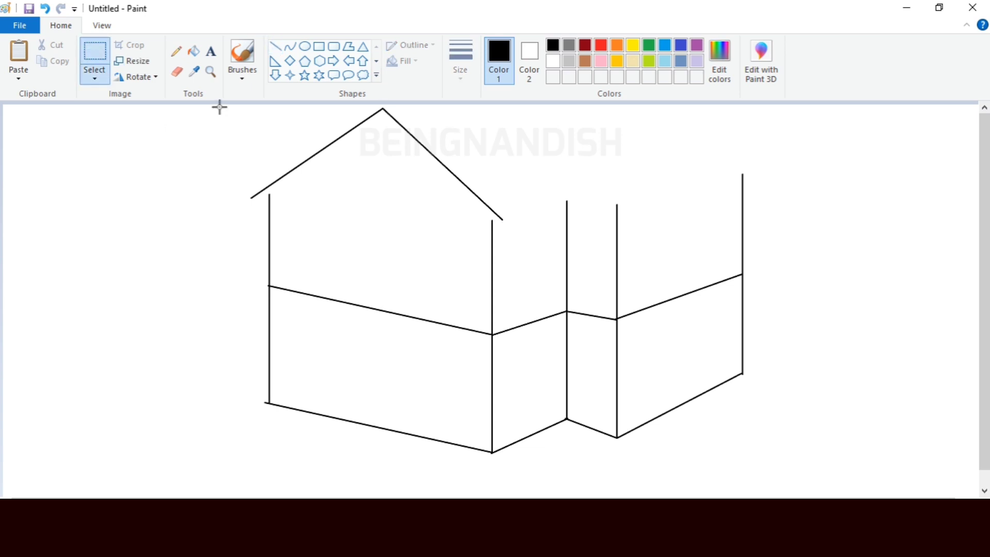
pyautogui.moveTo(218, 106); pyautogui.dragTo(791, 450)
pyautogui.moveTo(632, 318); pyautogui.dragTo(632, 361)
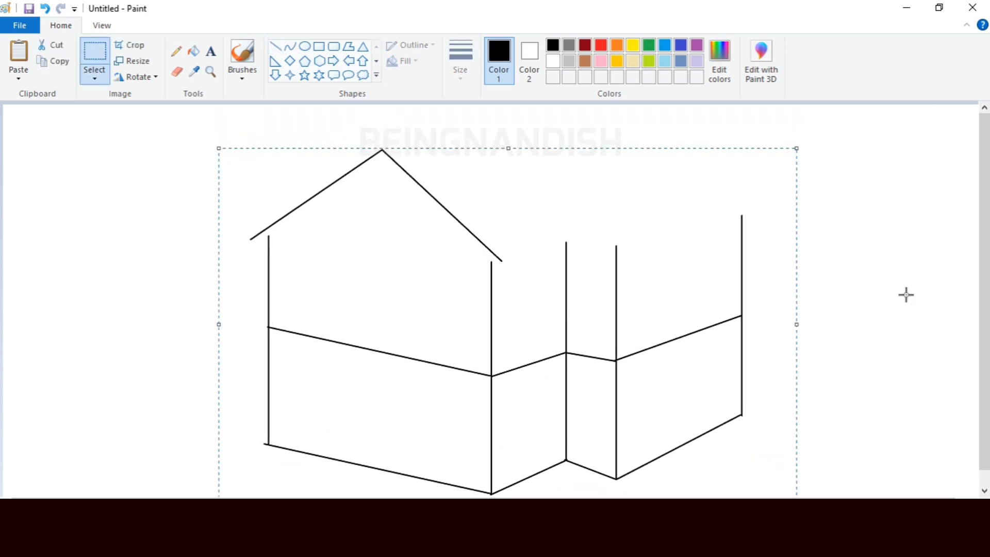
# Step: Draw the main roof ridge from the left peak, the eaves along the recessed walls, and the right block's gable
pyautogui.click(275, 47)
pyautogui.moveTo(381, 150); pyautogui.dragTo(627, 116)
pyautogui.click(319, 152)
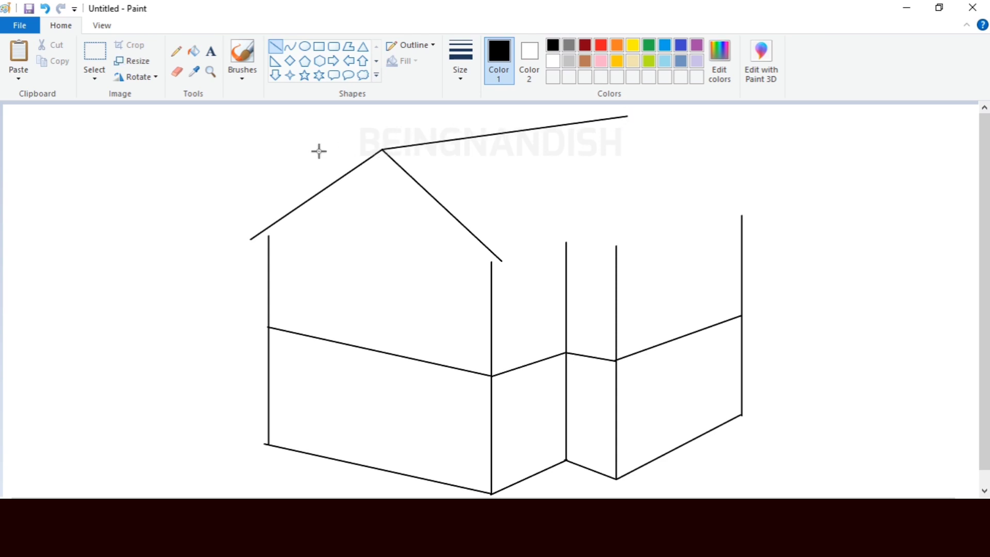
pyautogui.moveTo(501, 260)
pyautogui.mouseDown()
pyautogui.moveTo(583, 238)
pyautogui.moveTo(568, 242)
pyautogui.mouseUp()
pyautogui.moveTo(621, 246)
pyautogui.mouseDown()
pyautogui.moveTo(681, 164)
pyautogui.moveTo(753, 224)
pyautogui.mouseUp()
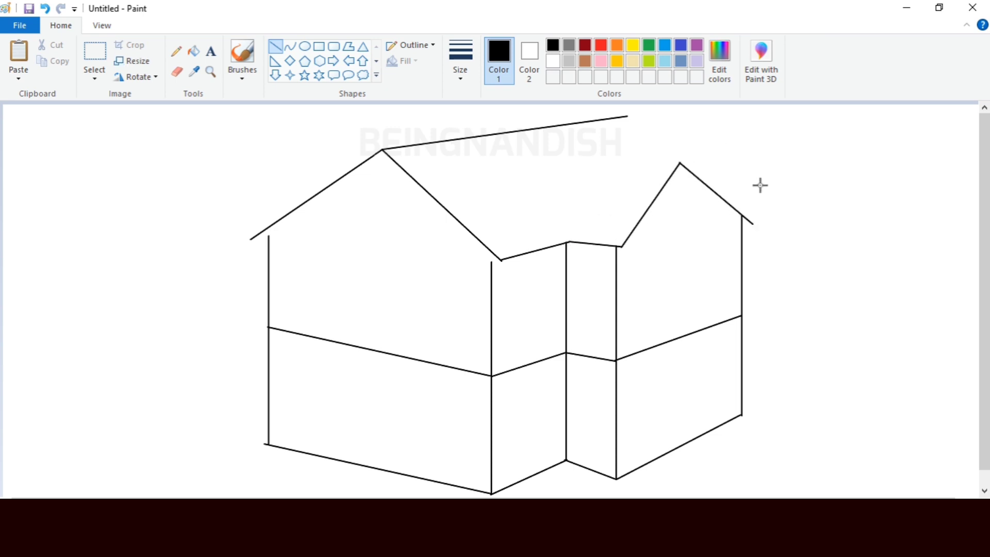
# Step: Draw the right roof's ridge and valley lines, and close the main roof with a rear slope down to that ridge
pyautogui.moveTo(606, 162)
pyautogui.mouseDown()
pyautogui.moveTo(562, 149)
pyautogui.moveTo(567, 241)
pyautogui.mouseUp()
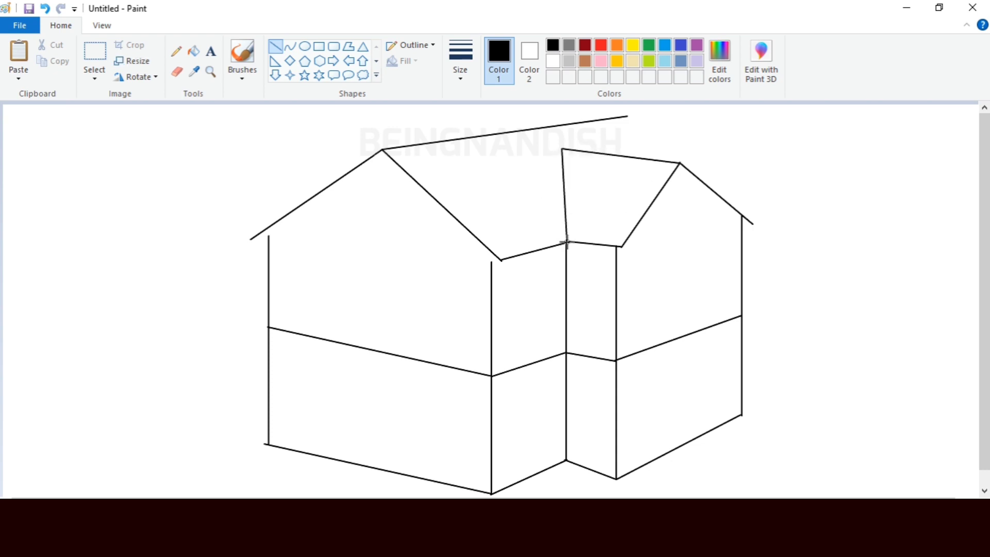
pyautogui.click(629, 118)
pyautogui.moveTo(656, 158); pyautogui.dragTo(668, 163)
pyautogui.moveTo(629, 116); pyautogui.dragTo(615, 118)
# Step: Draw a parallel fascia band under the left gable and adjoining eave, and erase the overshoot at its left end
pyautogui.click(102, 26)
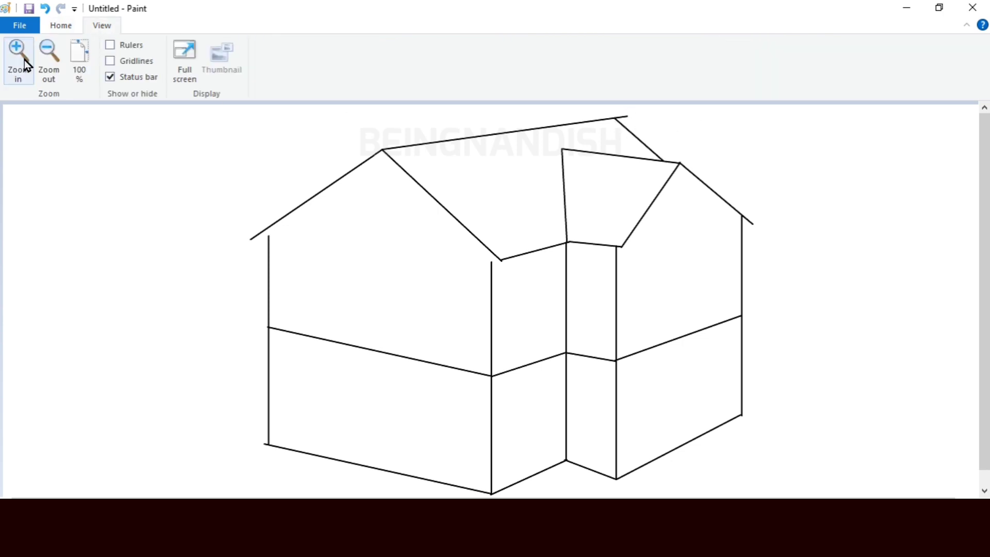
pyautogui.click(23, 56)
pyautogui.moveTo(427, 498); pyautogui.dragTo(550, 498)
pyautogui.click(61, 26)
pyautogui.moveTo(264, 378)
pyautogui.mouseDown()
pyautogui.moveTo(507, 213)
pyautogui.moveTo(745, 435)
pyautogui.moveTo(745, 415)
pyautogui.moveTo(876, 400)
pyautogui.mouseUp()
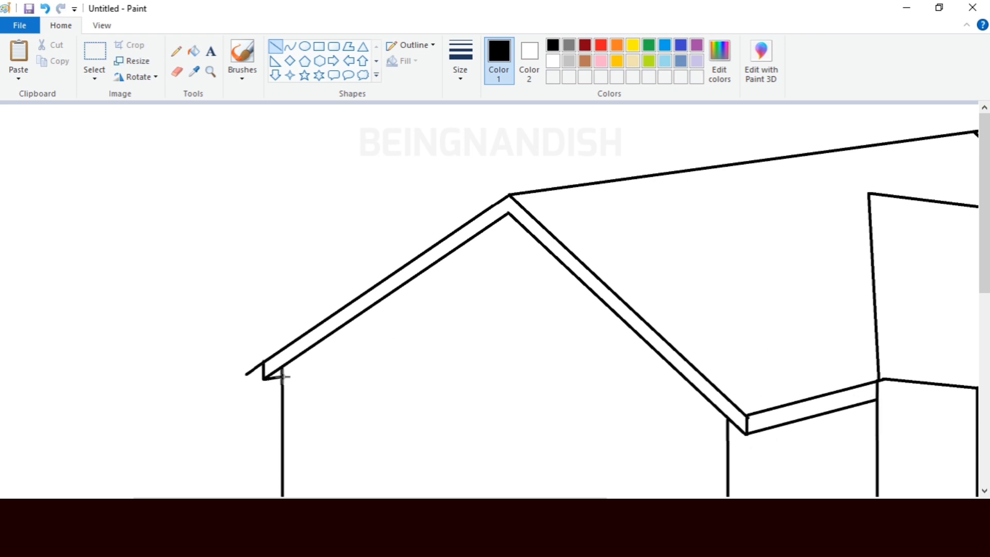
pyautogui.click(177, 72)
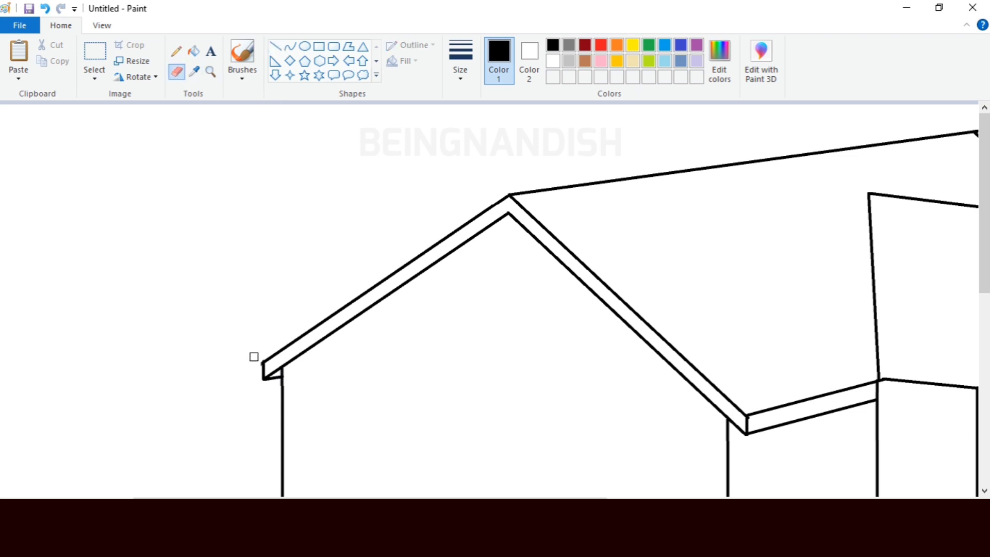
# Step: Continue the parallel fascia band under the recessed eave and along both slopes of the right gable
pyautogui.moveTo(370, 498); pyautogui.dragTo(581, 498)
pyautogui.click(275, 46)
pyautogui.moveTo(443, 398)
pyautogui.mouseDown()
pyautogui.moveTo(554, 407)
pyautogui.moveTo(608, 345)
pyautogui.moveTo(671, 239)
pyautogui.moveTo(814, 361)
pyautogui.mouseUp()
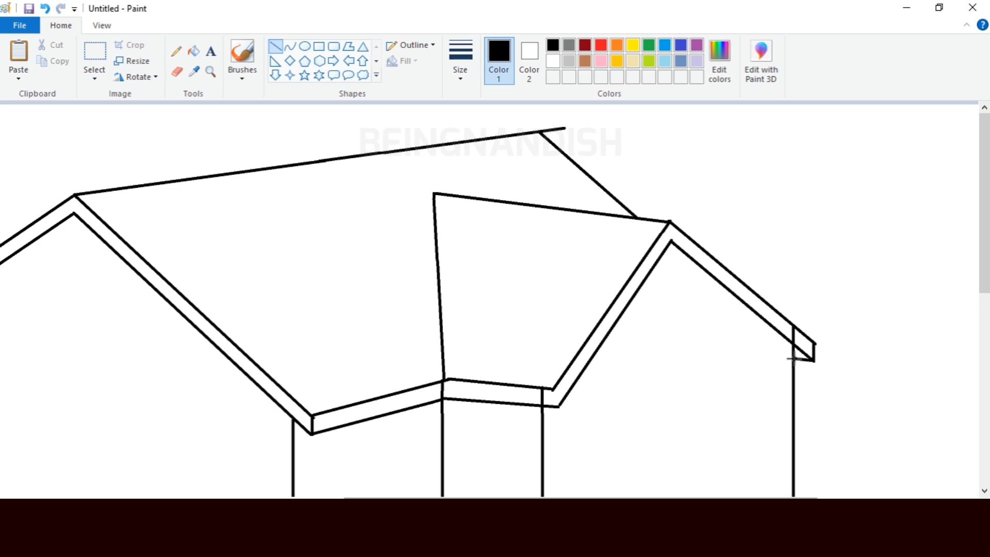
# Step: Erase the stray line ends at the main ridge, inside the fascia band and at the walls' base corner
pyautogui.click(177, 72)
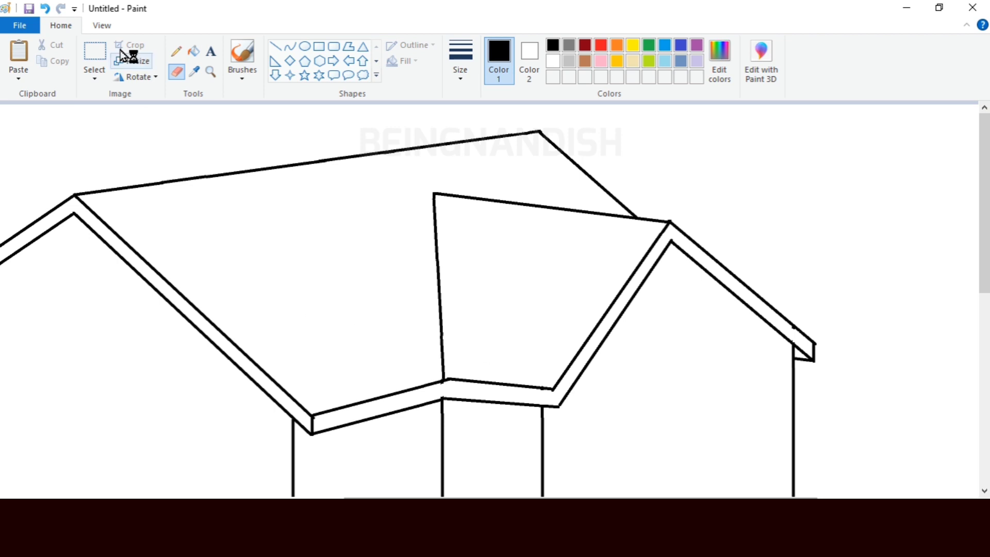
pyautogui.click(102, 25)
pyautogui.click(38, 68)
pyautogui.click(26, 68)
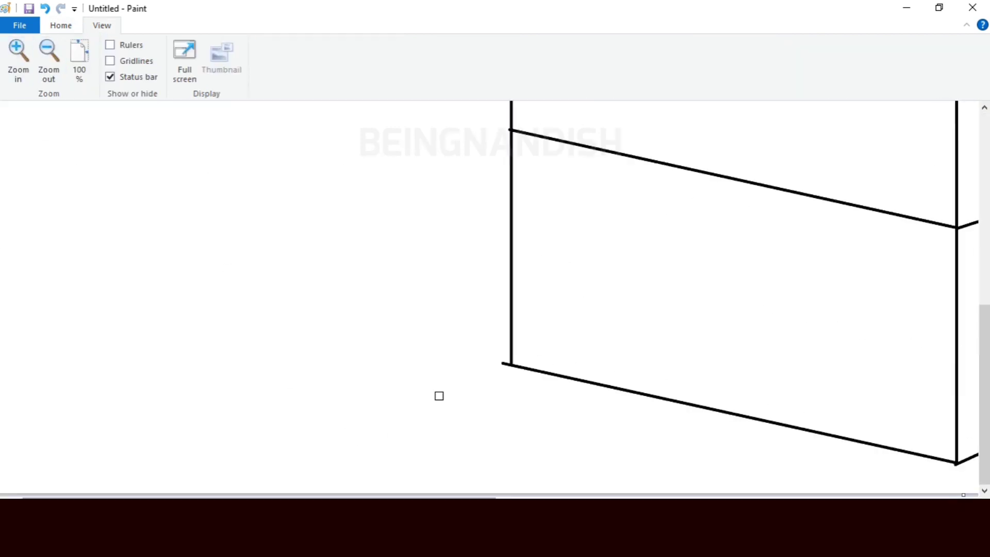
pyautogui.click(80, 57)
pyautogui.click(61, 25)
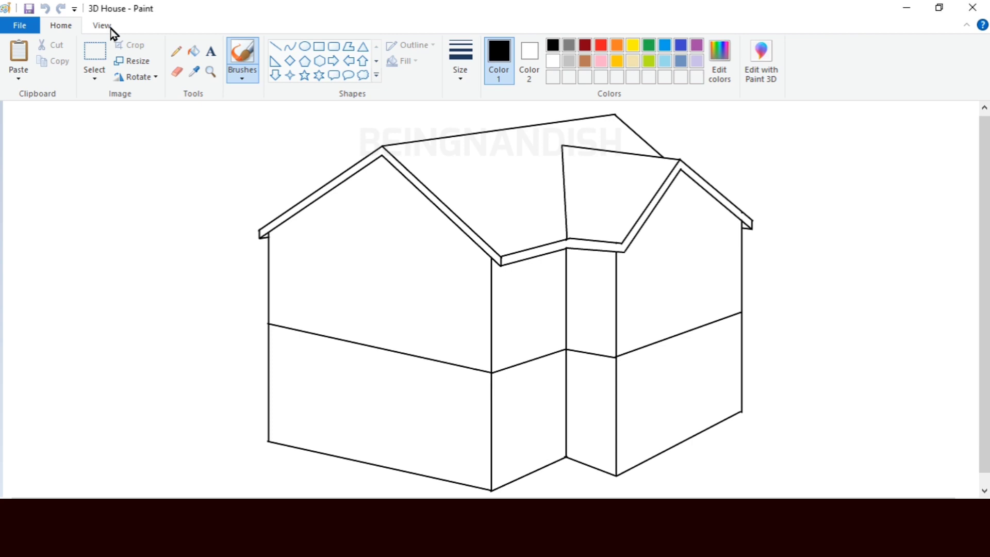
# Step: Draw a slanted four-sided window on the upper front-left wall with inner frame lines along its left and bottom edges
pyautogui.click(101, 25)
pyautogui.click(20, 61)
pyautogui.scroll(-3, 490, 299)
pyautogui.hscroll(6, 490, 299)
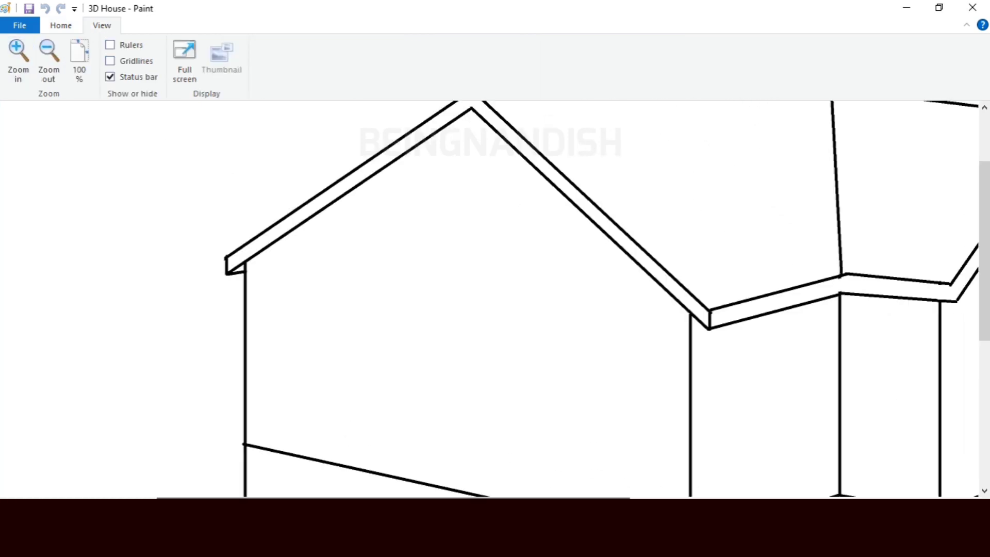
pyautogui.click(61, 25)
pyautogui.click(275, 46)
pyautogui.moveTo(310, 360)
pyautogui.mouseDown()
pyautogui.moveTo(484, 398)
pyautogui.moveTo(490, 390)
pyautogui.mouseUp()
pyautogui.moveTo(323, 243)
pyautogui.mouseDown()
pyautogui.moveTo(495, 268)
pyautogui.moveTo(517, 385)
pyautogui.moveTo(493, 390)
pyautogui.moveTo(321, 358)
pyautogui.mouseUp()
pyautogui.moveTo(331, 244)
pyautogui.mouseDown()
pyautogui.moveTo(362, 354)
pyautogui.moveTo(493, 382)
pyautogui.mouseUp()
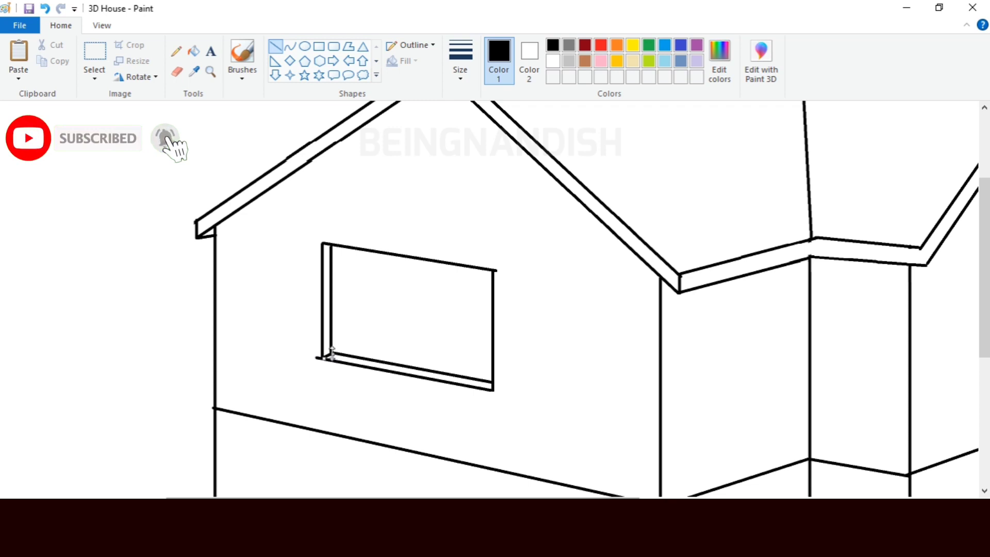
# Step: Divide the upper window into three panes with two vertical lines and erase the overshoots at its corners
pyautogui.moveTo(384, 253); pyautogui.dragTo(383, 361)
pyautogui.moveTo(441, 263); pyautogui.dragTo(441, 371)
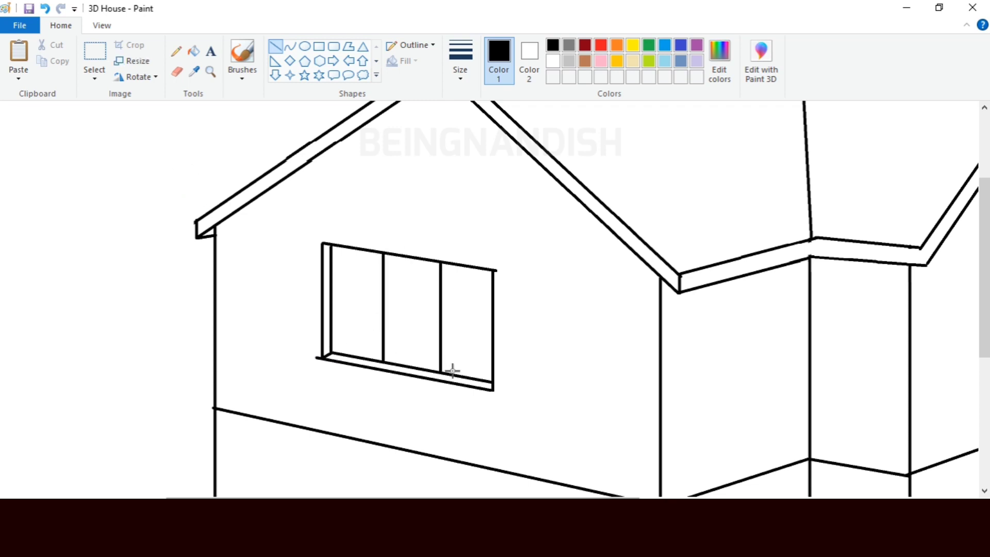
pyautogui.click(177, 73)
pyautogui.click(101, 25)
pyautogui.click(18, 61)
pyautogui.scroll(-3, 296, 255)
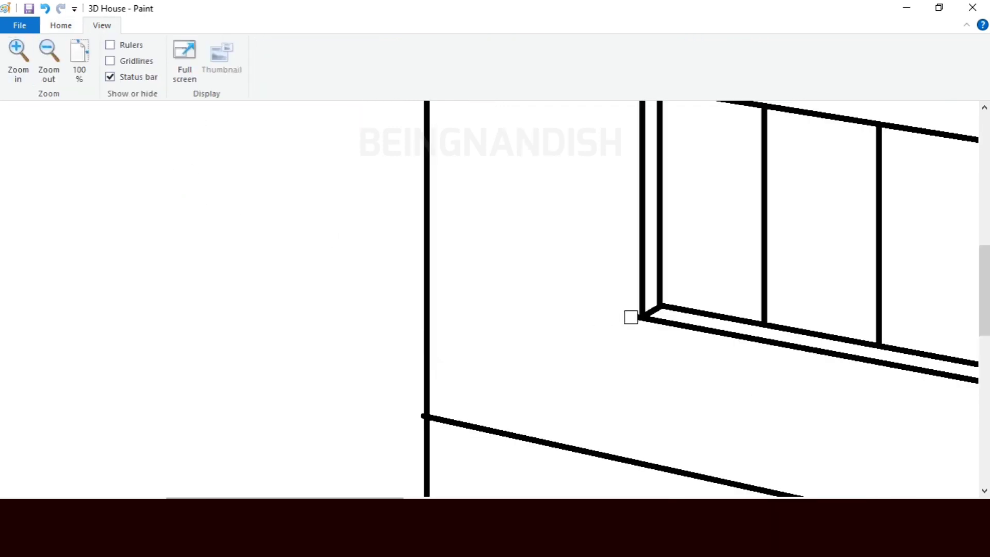
pyautogui.hscroll(5, 528, 387)
pyautogui.click(45, 78)
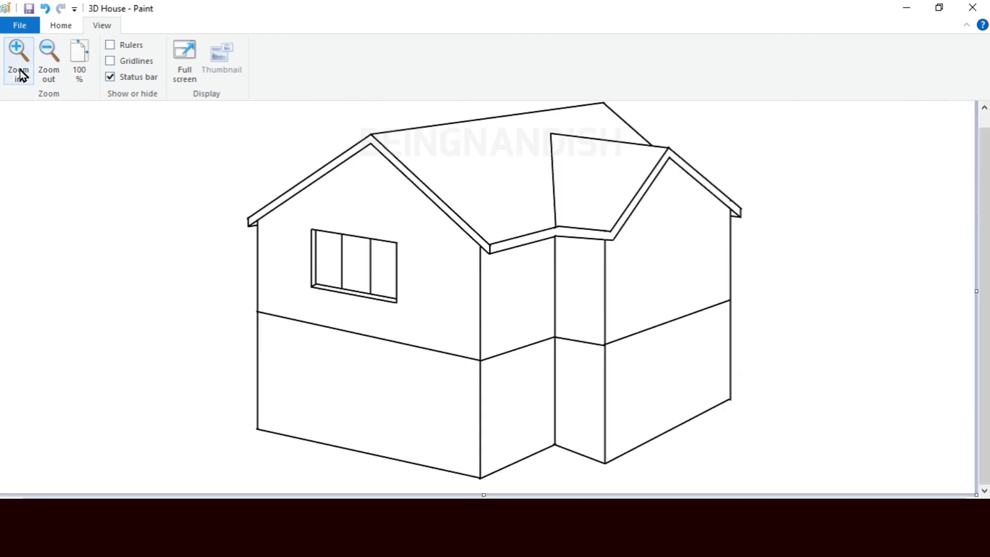
# Step: Draw the slanted bottom edge of a window on the lower front-left wall, roughly parallel to the wall's base
pyautogui.scroll(7, 345, 228)
pyautogui.hscroll(5, 394, 367)
pyautogui.scroll(-6, 216, 251)
pyautogui.hscroll(-3, 216, 251)
pyautogui.scroll(-2, 229, 453)
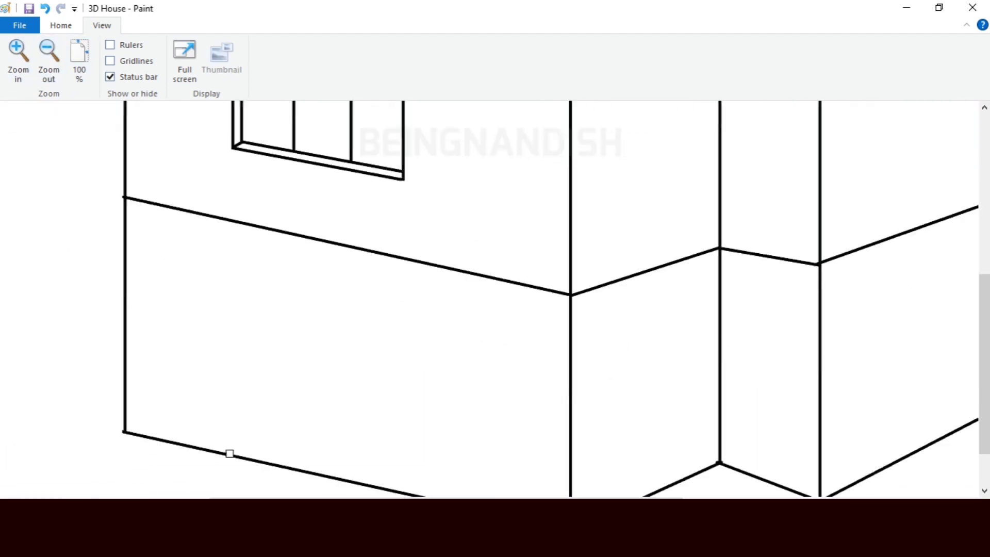
pyautogui.click(58, 27)
pyautogui.click(275, 46)
pyautogui.hscroll(-2, 395, 226)
pyautogui.scroll(-1, 395, 225)
pyautogui.moveTo(315, 360)
pyautogui.mouseDown()
pyautogui.moveTo(464, 385)
pyautogui.moveTo(476, 396)
pyautogui.moveTo(312, 356)
pyautogui.mouseUp()
pyautogui.moveTo(383, 368)
pyautogui.mouseDown()
pyautogui.moveTo(408, 137)
pyautogui.moveTo(422, 138)
pyautogui.moveTo(408, 375)
pyautogui.mouseUp()
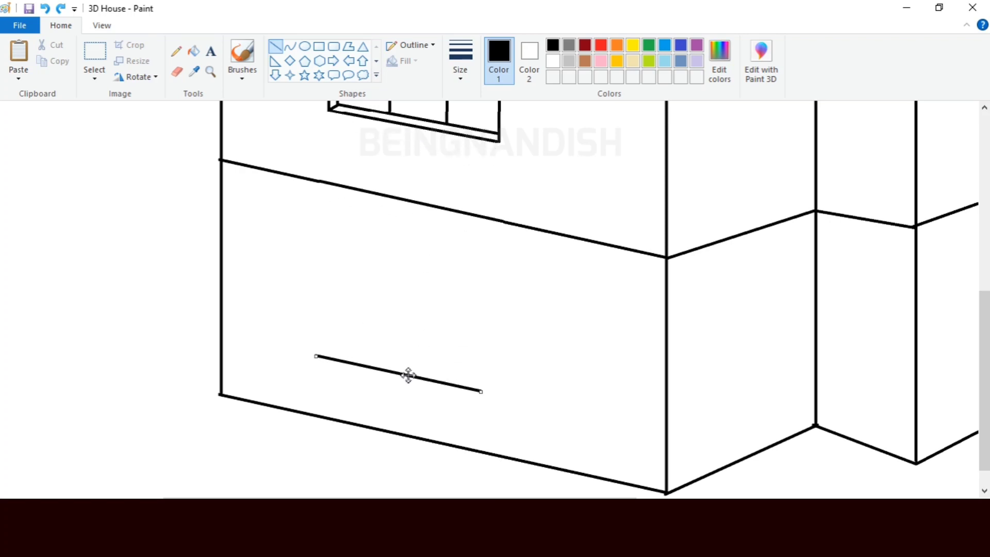
pyautogui.click(426, 319)
# Step: Add two vertical sides and a slanted top edge to close the lower window's outline
pyautogui.moveTo(316, 354)
pyautogui.mouseDown()
pyautogui.moveTo(336, 278)
pyautogui.moveTo(330, 255)
pyautogui.mouseUp()
pyautogui.moveTo(482, 391); pyautogui.dragTo(506, 286)
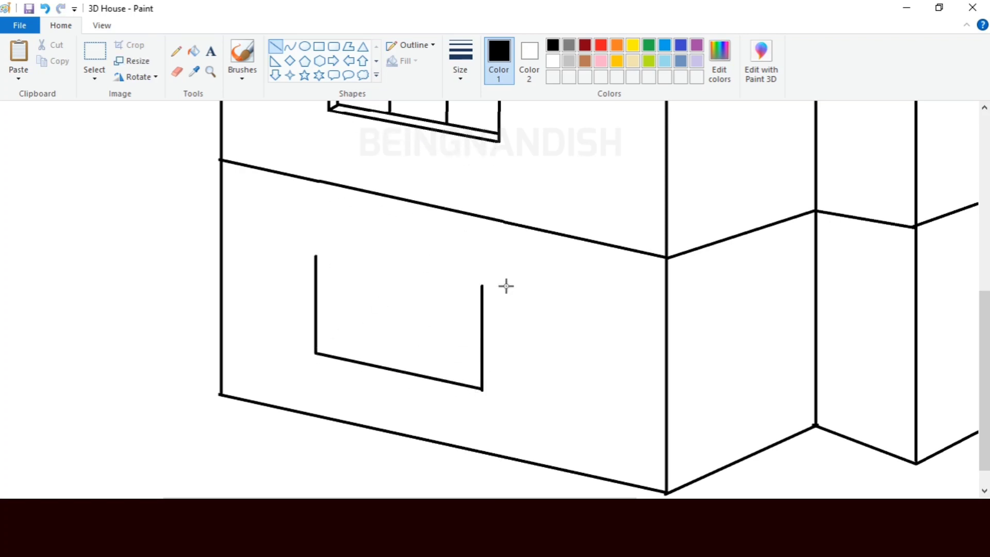
pyautogui.moveTo(316, 255); pyautogui.dragTo(483, 294)
# Step: Select the lower window's outline and shift it slightly right and up, beneath the upper window
pyautogui.click(94, 51)
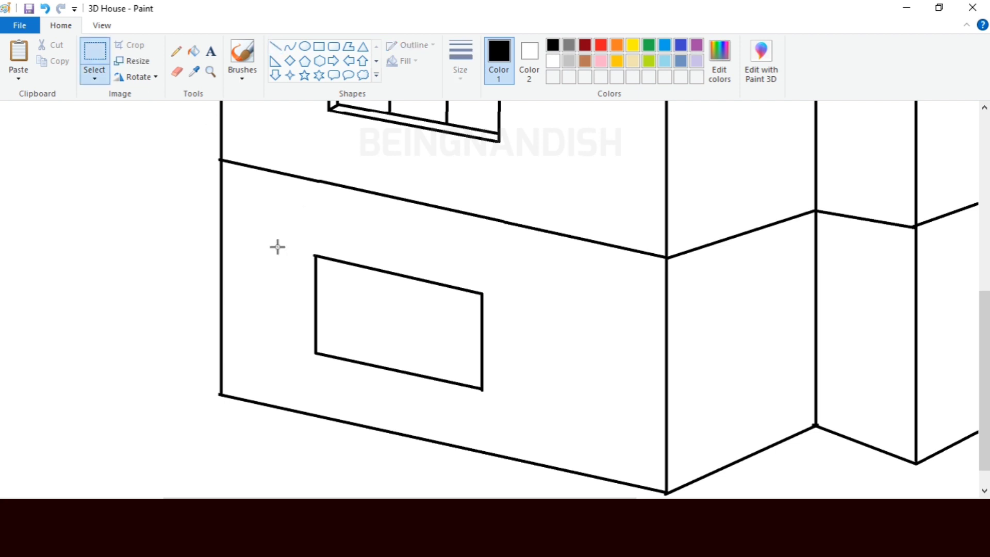
pyautogui.moveTo(305, 244); pyautogui.dragTo(501, 401)
pyautogui.moveTo(453, 350); pyautogui.dragTo(463, 346)
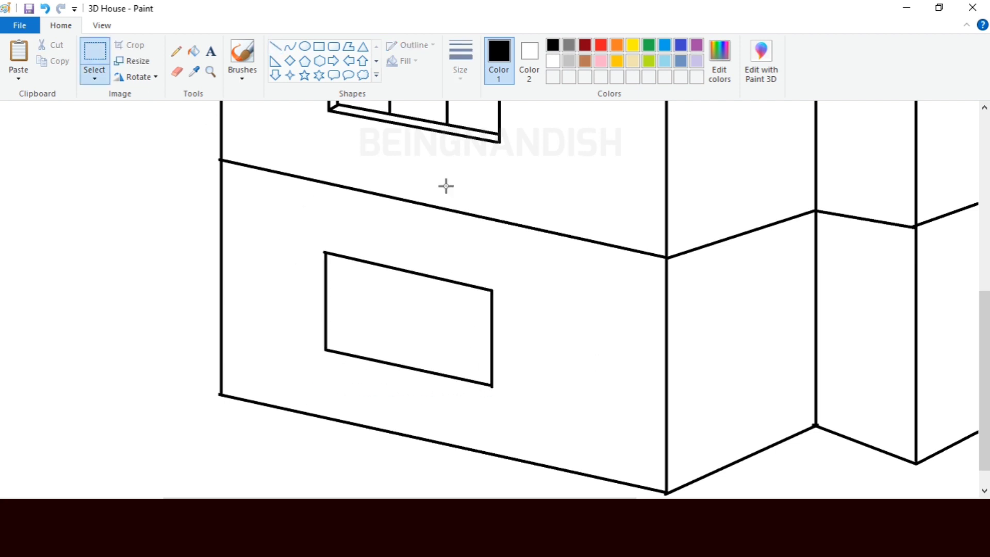
# Step: Add inner frame lines along the lower window's left and bottom edges and divide it into three panes
pyautogui.click(276, 47)
pyautogui.moveTo(334, 256)
pyautogui.mouseDown()
pyautogui.moveTo(333, 341)
pyautogui.moveTo(491, 375)
pyautogui.mouseUp()
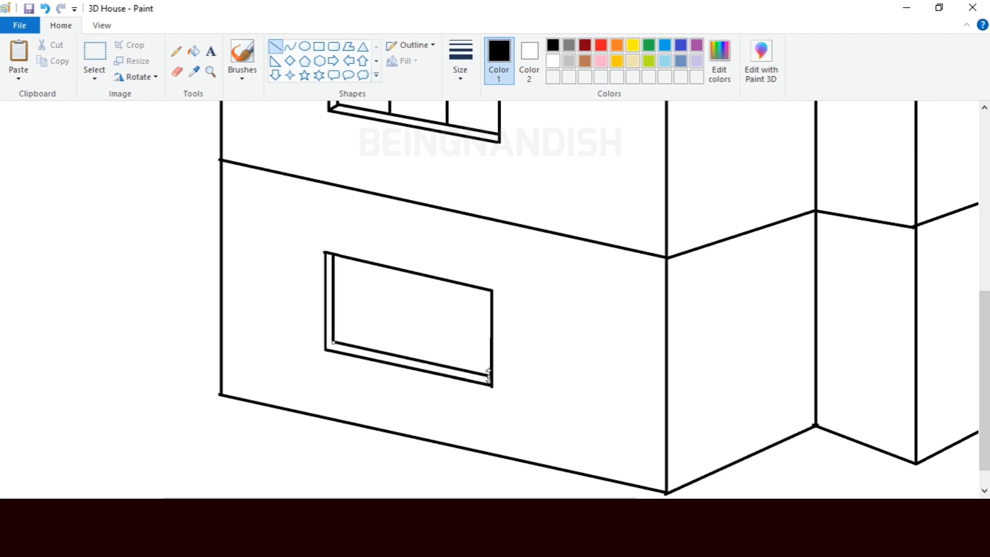
pyautogui.moveTo(382, 264); pyautogui.dragTo(383, 351)
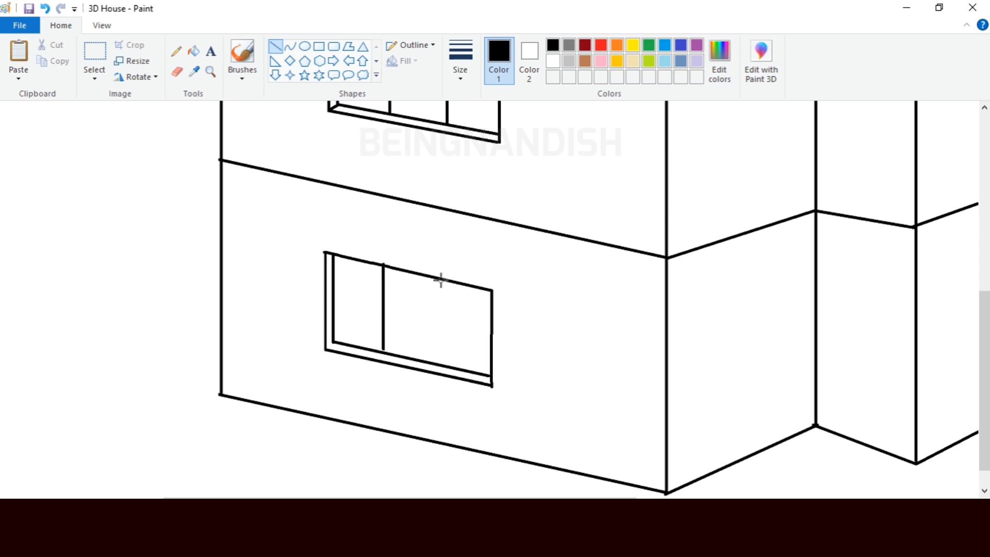
pyautogui.moveTo(441, 280); pyautogui.dragTo(441, 364)
# Step: Erase the overshooting line ends at the lower window's corners and return to the full view of the house
pyautogui.click(177, 71)
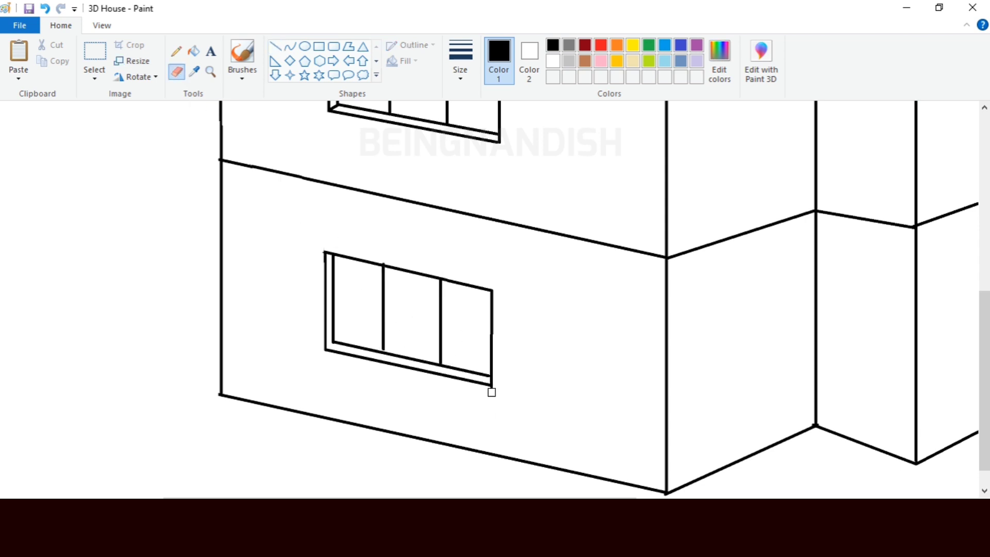
pyautogui.click(102, 25)
pyautogui.click(51, 65)
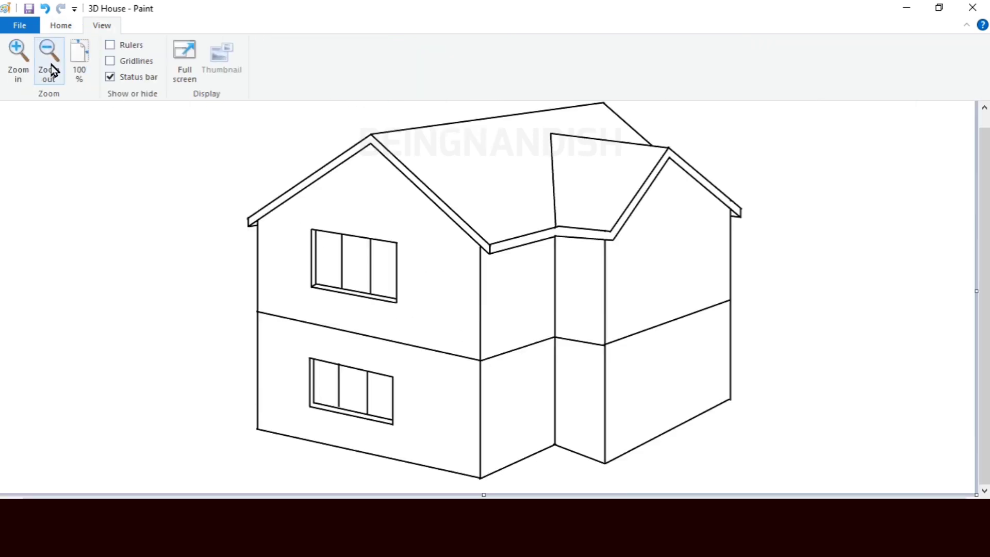
# Step: Draw a slanted canopy with straight lines on the ground floor of the narrow front wall beside the left wing
pyautogui.click(18, 66)
pyautogui.hscroll(7, 342, 355)
pyautogui.scroll(-4, 341, 355)
pyautogui.scroll(-3, 341, 355)
pyautogui.click(61, 25)
pyautogui.click(275, 47)
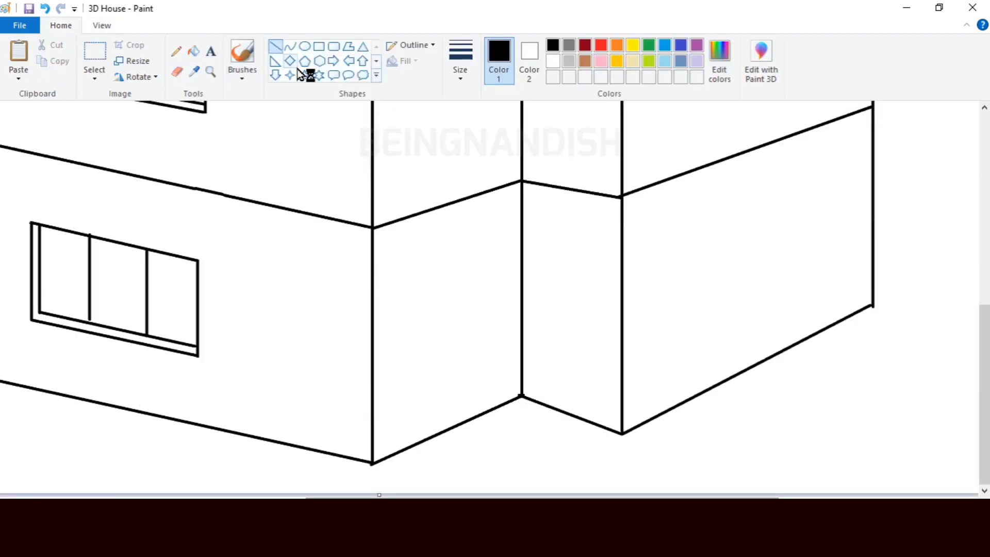
pyautogui.moveTo(405, 250); pyautogui.dragTo(485, 221)
pyautogui.moveTo(404, 250)
pyautogui.mouseDown()
pyautogui.moveTo(428, 298)
pyautogui.moveTo(508, 271)
pyautogui.mouseUp()
pyautogui.moveTo(508, 271); pyautogui.dragTo(486, 221)
# Step: Close the canopy's triangular side and draw a double door with a centre line beneath it
pyautogui.moveTo(403, 248)
pyautogui.mouseDown()
pyautogui.moveTo(412, 293)
pyautogui.moveTo(429, 298)
pyautogui.moveTo(411, 430)
pyautogui.mouseUp()
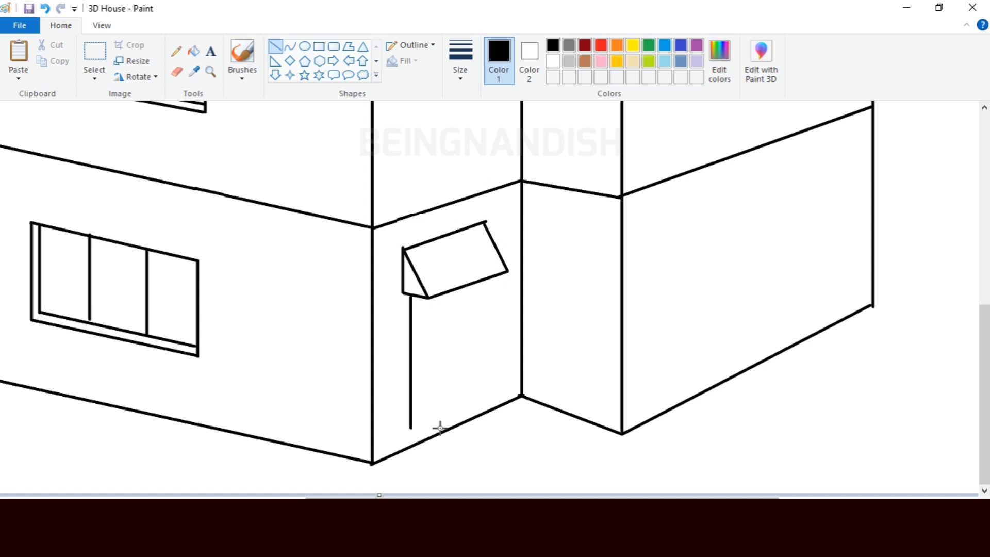
pyautogui.moveTo(411, 393); pyautogui.dragTo(415, 393)
pyautogui.moveTo(414, 432)
pyautogui.mouseDown()
pyautogui.moveTo(491, 399)
pyautogui.moveTo(490, 278)
pyautogui.moveTo(454, 391)
pyautogui.mouseUp()
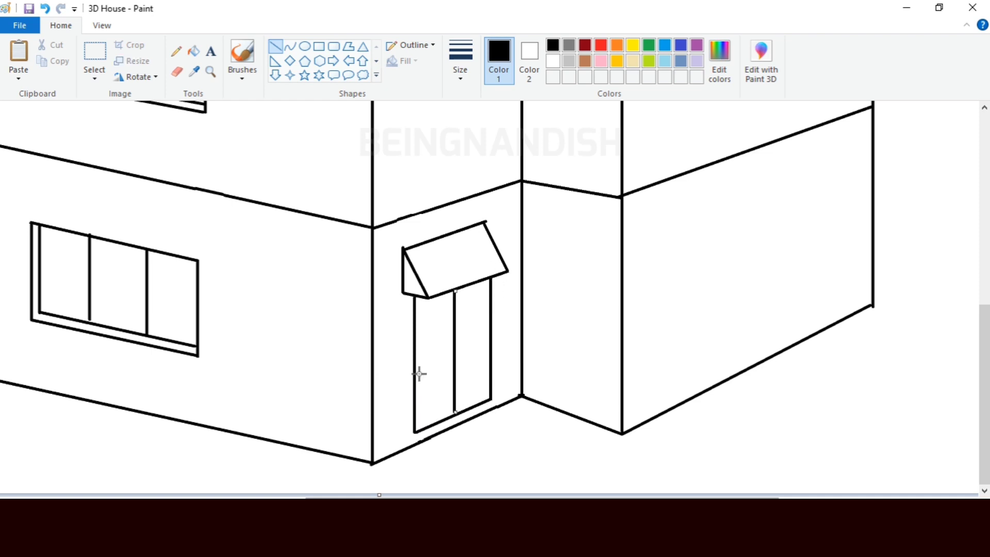
# Step: Clean up the canopy's corner and add a narrow frame strip along the door's left edge
pyautogui.click(101, 25)
pyautogui.click(18, 52)
pyautogui.click(60, 26)
pyautogui.click(177, 72)
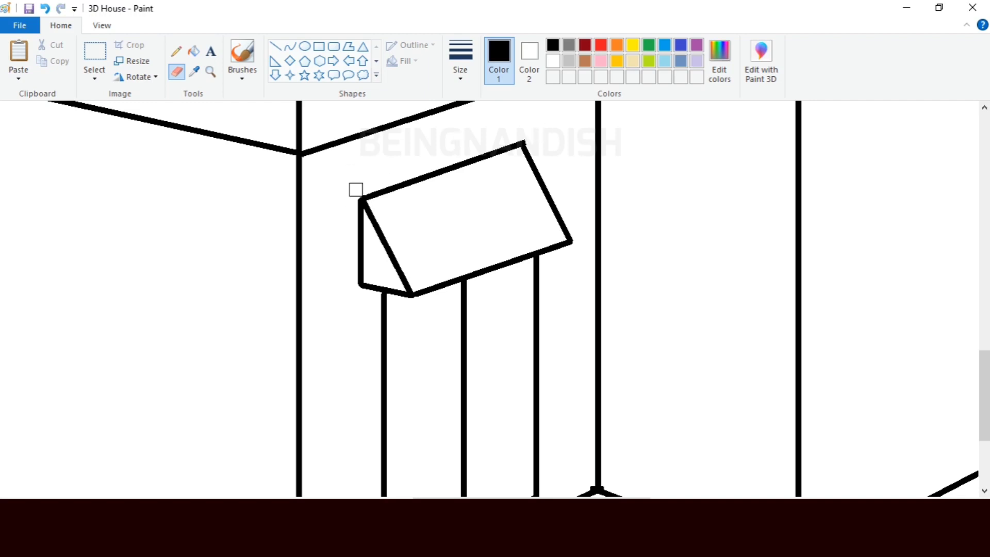
pyautogui.scroll(-3, 356, 191)
pyautogui.click(276, 46)
pyautogui.moveTo(373, 188); pyautogui.dragTo(405, 462)
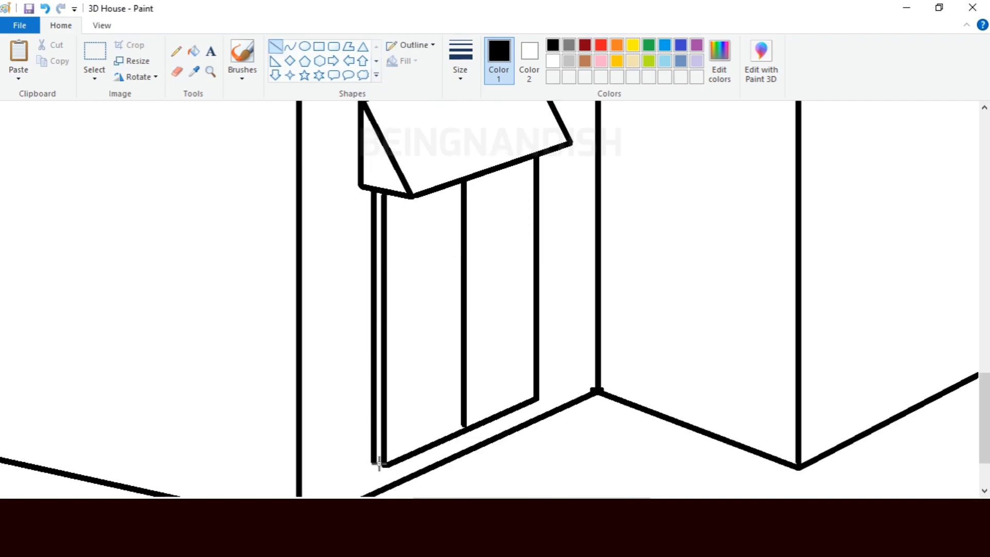
# Step: Draw an upper and a lower slanted rectangular panel on the left door leaf
pyautogui.moveTo(403, 215); pyautogui.dragTo(402, 311)
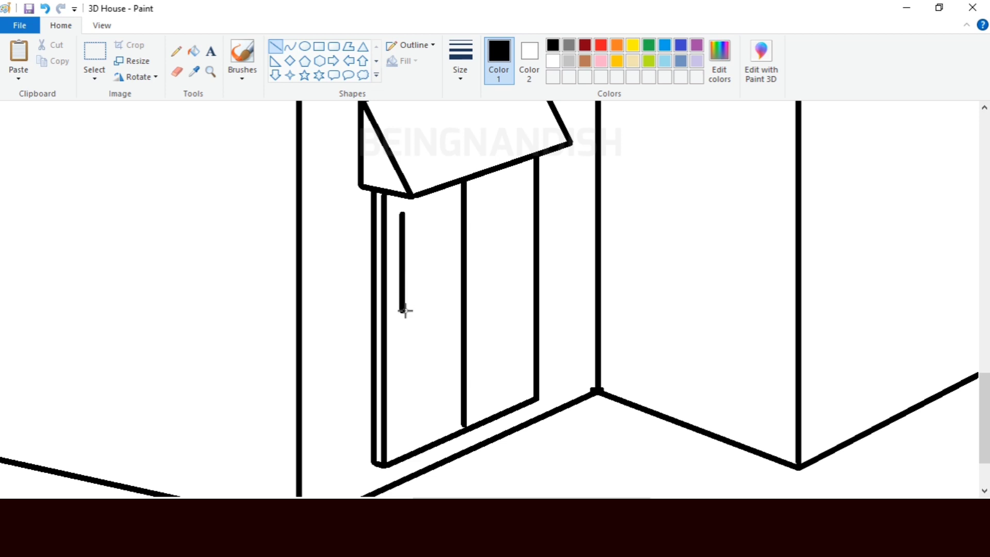
pyautogui.moveTo(442, 206); pyautogui.dragTo(442, 298)
pyautogui.moveTo(404, 214); pyautogui.dragTo(445, 203)
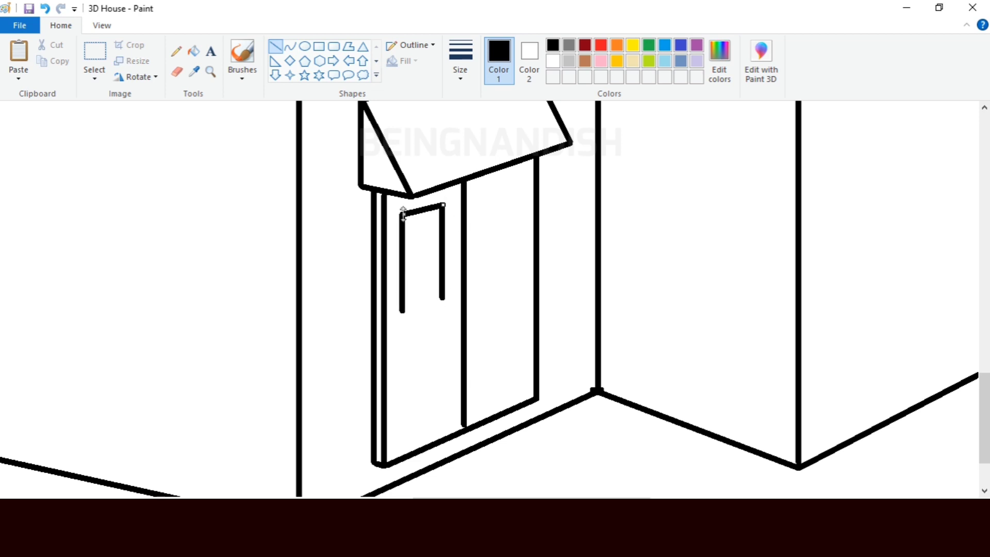
pyautogui.moveTo(404, 311); pyautogui.dragTo(442, 298)
pyautogui.moveTo(404, 344); pyautogui.dragTo(405, 435)
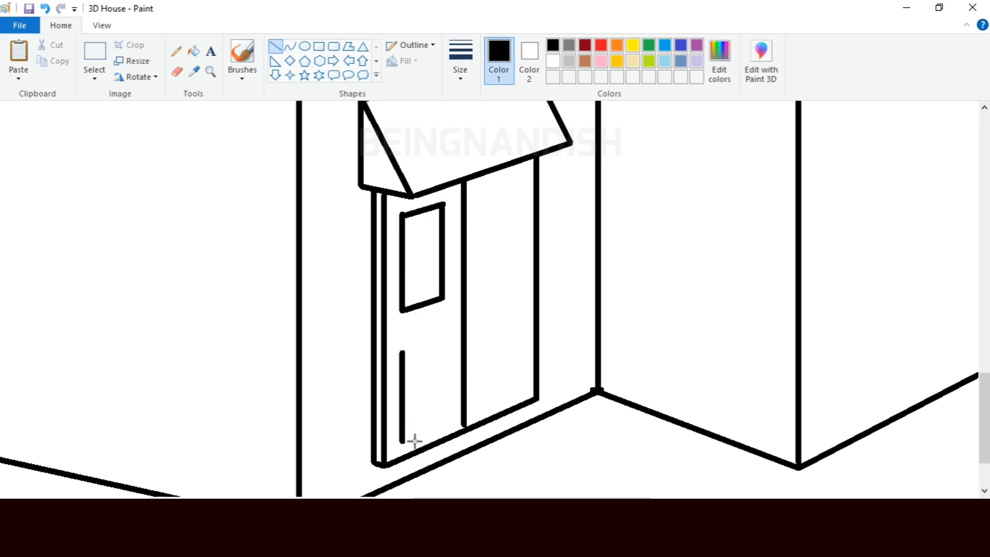
pyautogui.moveTo(442, 331); pyautogui.dragTo(443, 420)
pyautogui.moveTo(443, 421); pyautogui.dragTo(404, 434)
# Step: Draw matching upper and lower panels on the right door leaf
pyautogui.moveTo(482, 195); pyautogui.dragTo(491, 284)
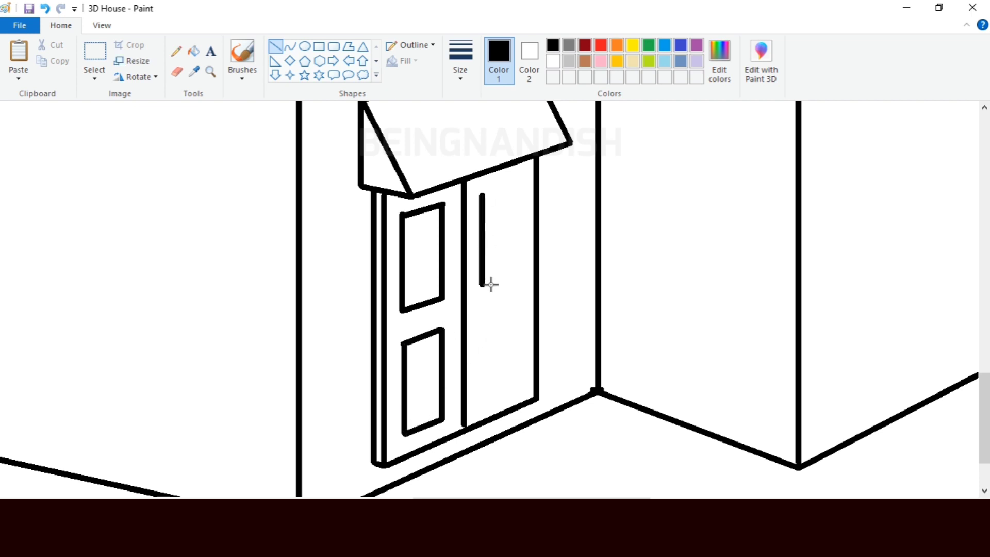
pyautogui.moveTo(517, 183); pyautogui.dragTo(518, 276)
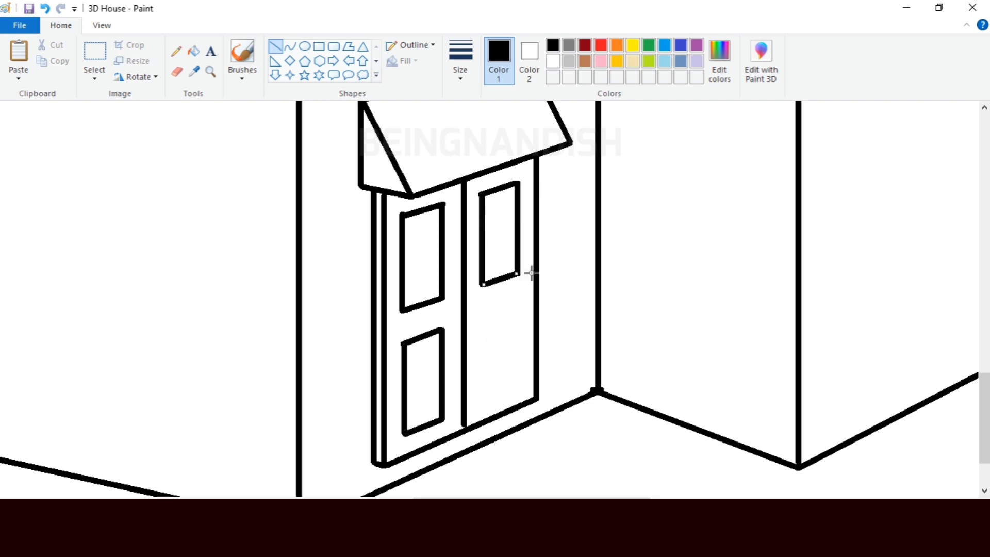
pyautogui.moveTo(482, 317)
pyautogui.mouseDown()
pyautogui.moveTo(482, 404)
pyautogui.moveTo(499, 311)
pyautogui.moveTo(516, 303)
pyautogui.moveTo(518, 385)
pyautogui.mouseUp()
# Step: Draw the slanted outline of a small window on the upper floor above the door canopy
pyautogui.click(102, 25)
pyautogui.click(48, 51)
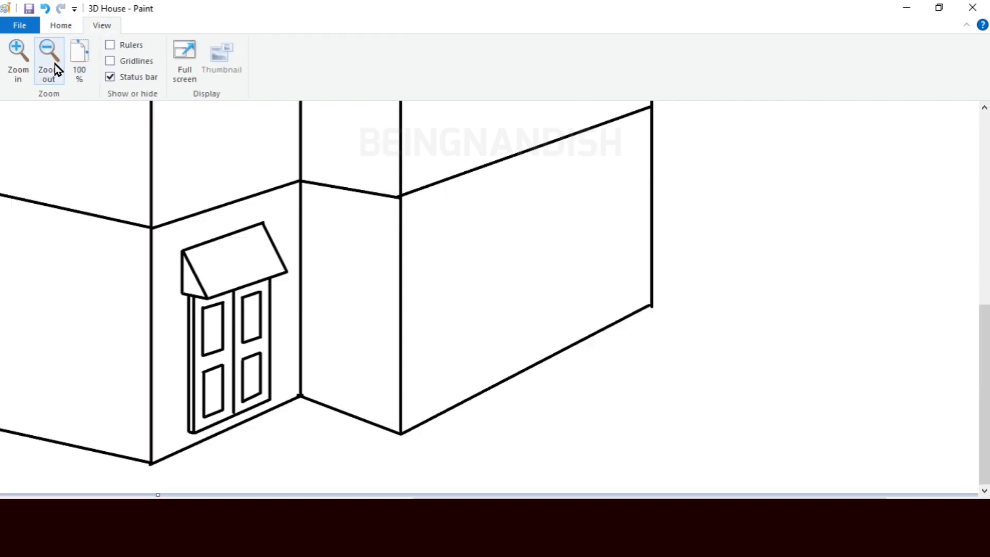
pyautogui.click(49, 51)
pyautogui.click(18, 60)
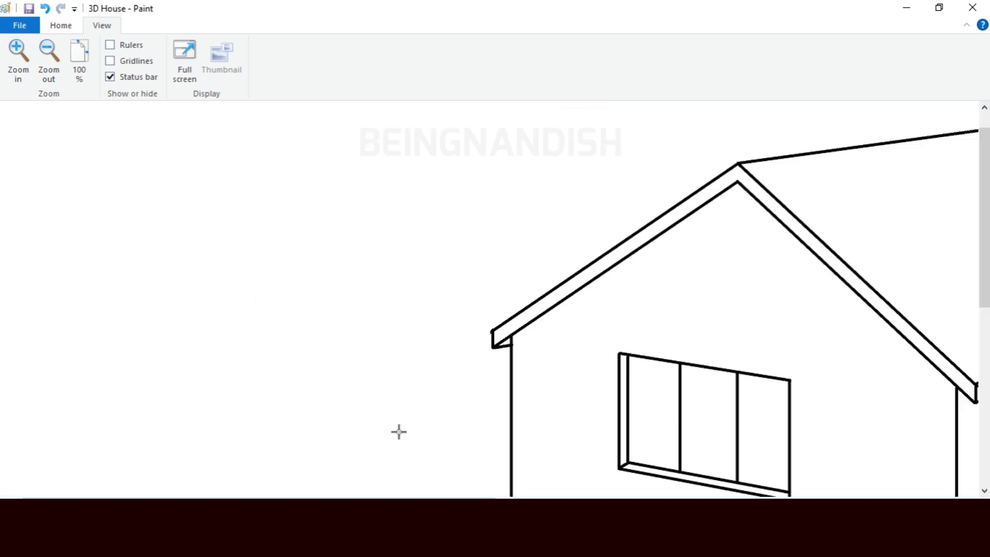
pyautogui.moveTo(397, 497); pyautogui.dragTo(689, 497)
pyautogui.scroll(-3, 630, 473)
pyautogui.click(60, 25)
pyautogui.moveTo(394, 223); pyautogui.dragTo(394, 331)
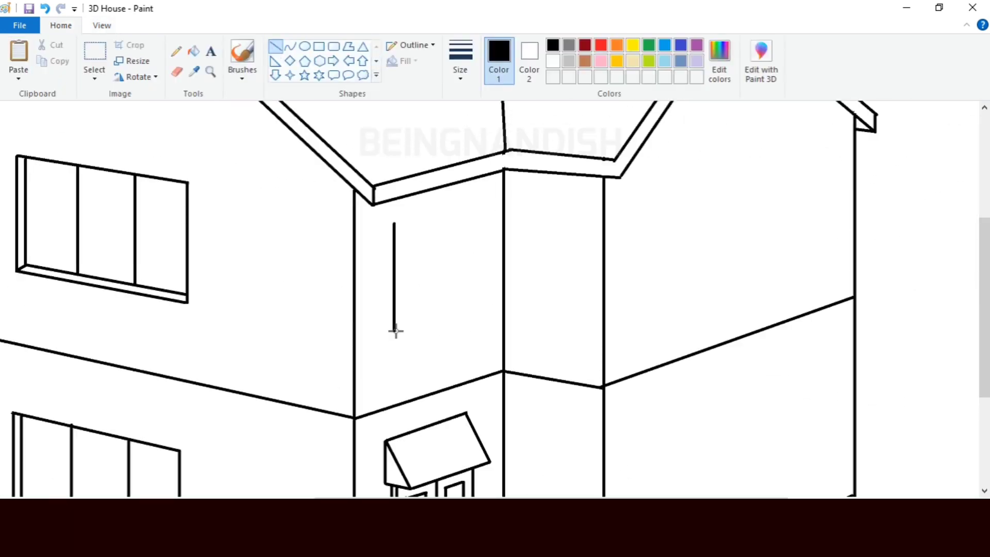
pyautogui.moveTo(391, 291); pyautogui.dragTo(392, 310)
pyautogui.moveTo(394, 350)
pyautogui.mouseDown()
pyautogui.moveTo(461, 333)
pyautogui.moveTo(462, 227)
pyautogui.mouseUp()
# Step: Add inner frame lines and a centre divider to the window above the door, and erase its overshooting corner line
pyautogui.moveTo(394, 241)
pyautogui.mouseDown()
pyautogui.moveTo(461, 225)
pyautogui.moveTo(454, 323)
pyautogui.moveTo(394, 340)
pyautogui.mouseUp()
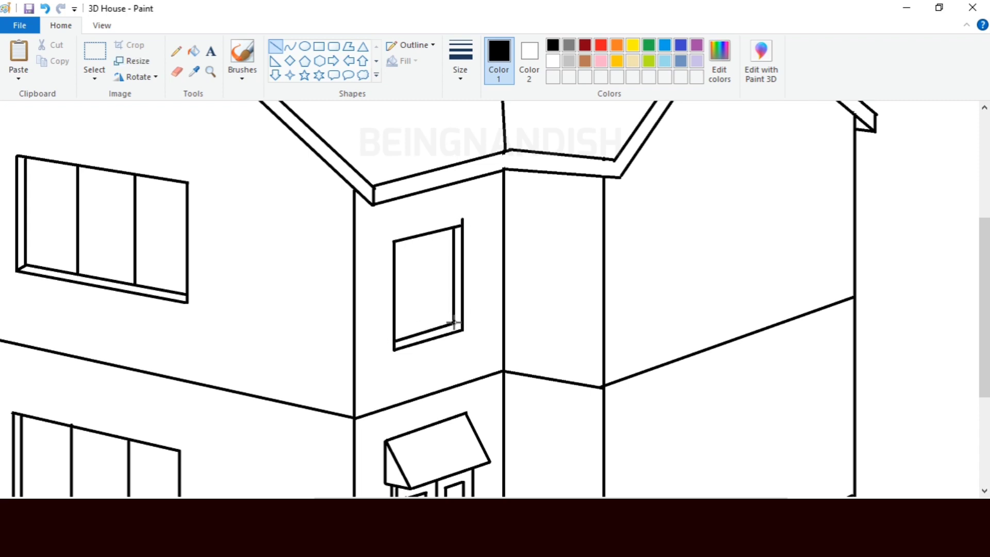
pyautogui.moveTo(423, 234); pyautogui.dragTo(424, 333)
pyautogui.click(177, 71)
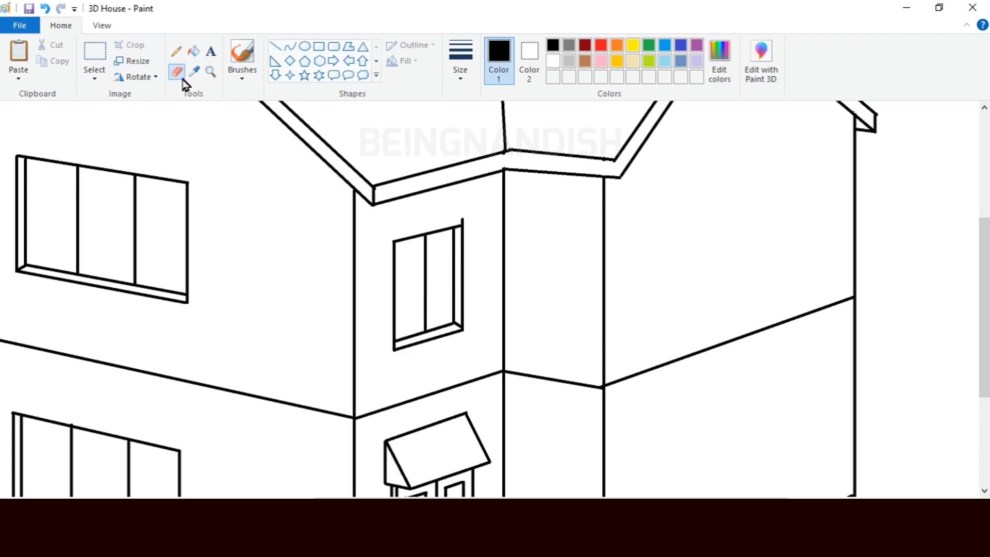
# Step: Draw short lines from the door's bottom corners to the wall's base to form a doorstep
pyautogui.scroll(-3, 529, 370)
pyautogui.hscroll(2, 528, 371)
pyautogui.click(275, 46)
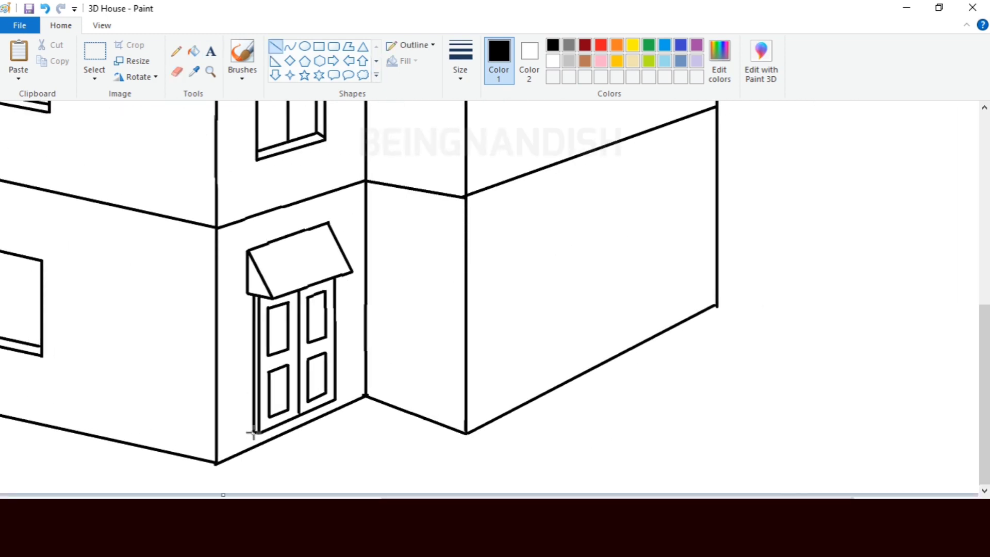
pyautogui.moveTo(263, 442); pyautogui.dragTo(271, 437)
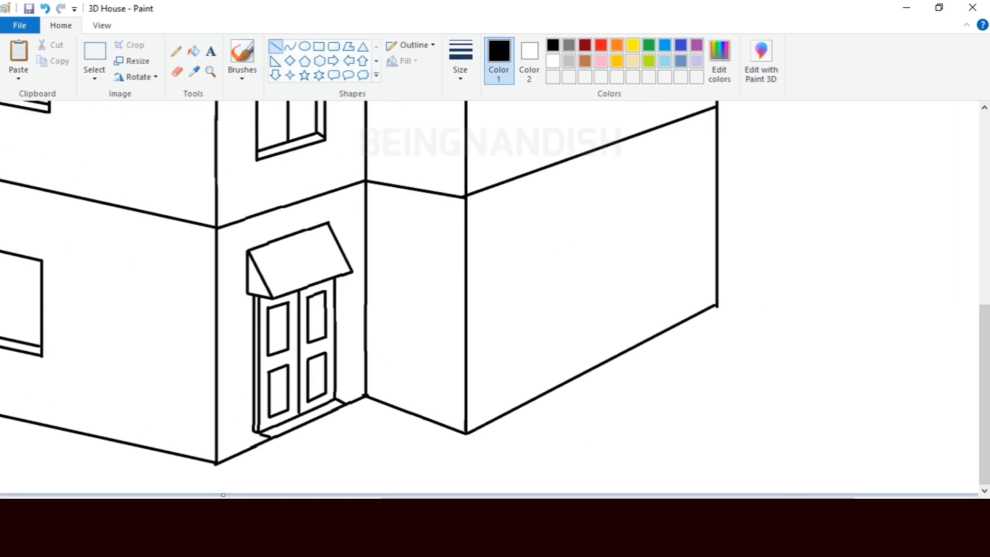
# Step: Draw a three-pane window with inner frame lines on the right wing's ground floor and tidy its corners
pyautogui.hscroll(2, 405, 249)
pyautogui.moveTo(401, 239)
pyautogui.mouseDown()
pyautogui.moveTo(402, 331)
pyautogui.moveTo(503, 281)
pyautogui.moveTo(503, 199)
pyautogui.mouseUp()
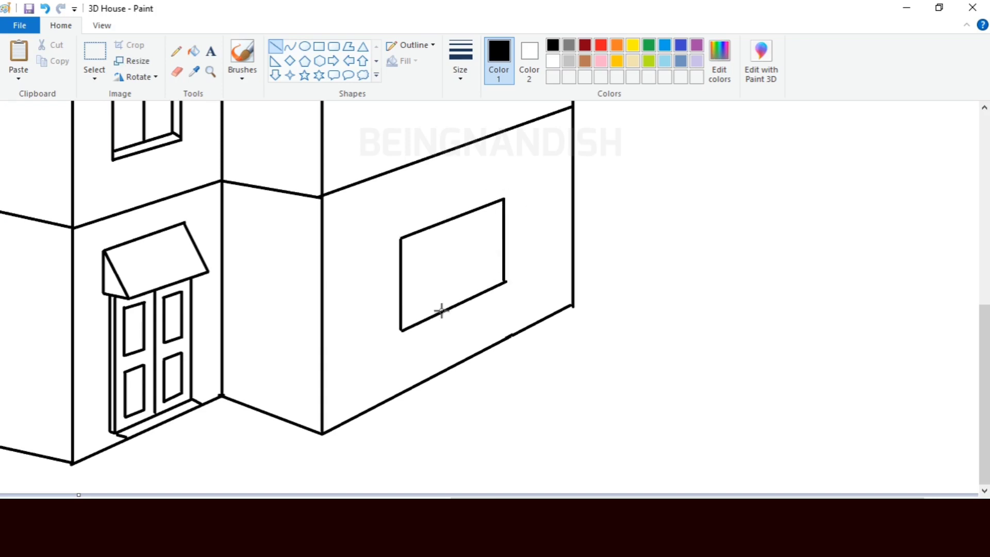
pyautogui.moveTo(402, 324); pyautogui.dragTo(494, 279)
pyautogui.moveTo(495, 204); pyautogui.dragTo(495, 279)
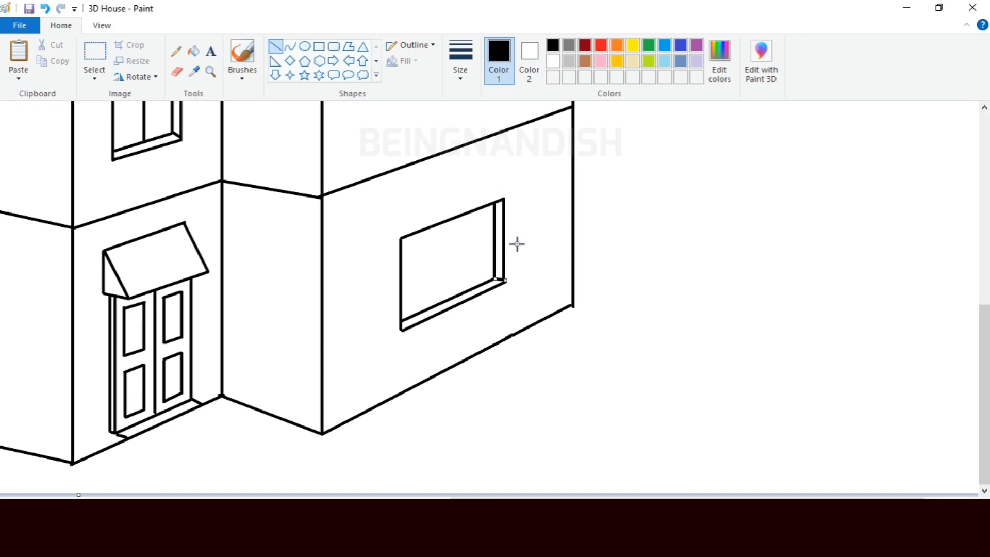
pyautogui.moveTo(437, 223); pyautogui.dragTo(437, 304)
pyautogui.moveTo(467, 215); pyautogui.dragTo(467, 290)
pyautogui.click(177, 72)
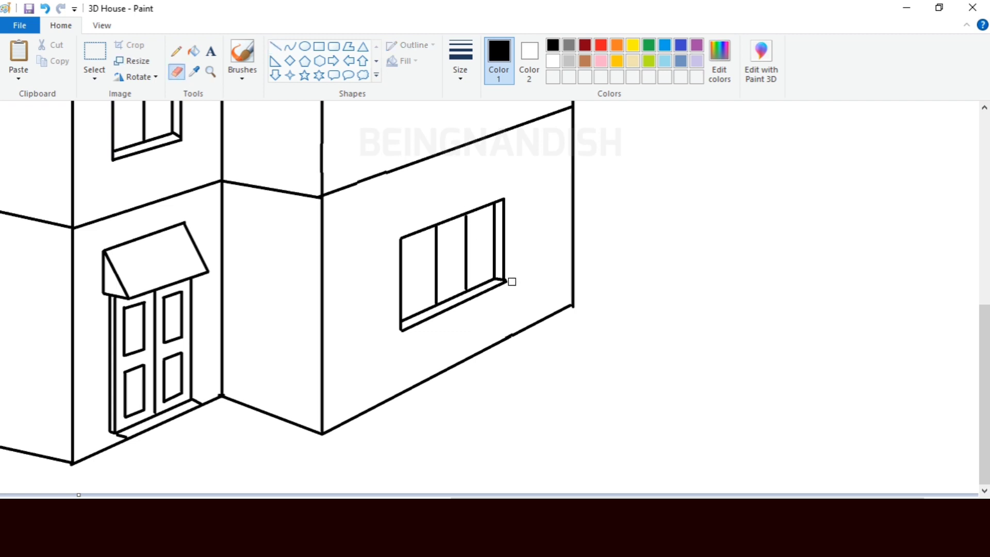
# Step: Draw a matching three-pane window with inner frame lines on the right wing's upper floor
pyautogui.scroll(3, 550, 270)
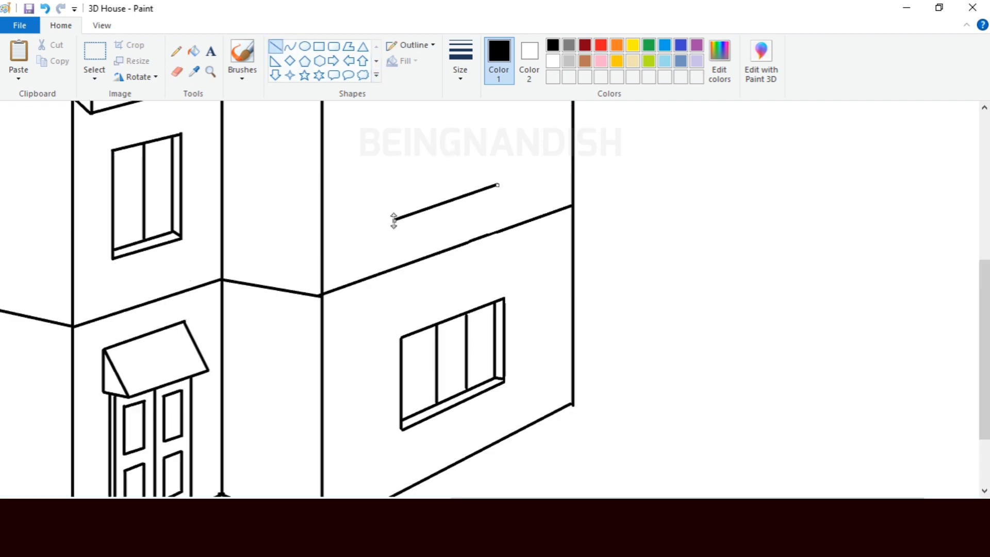
pyautogui.scroll(3, 396, 310)
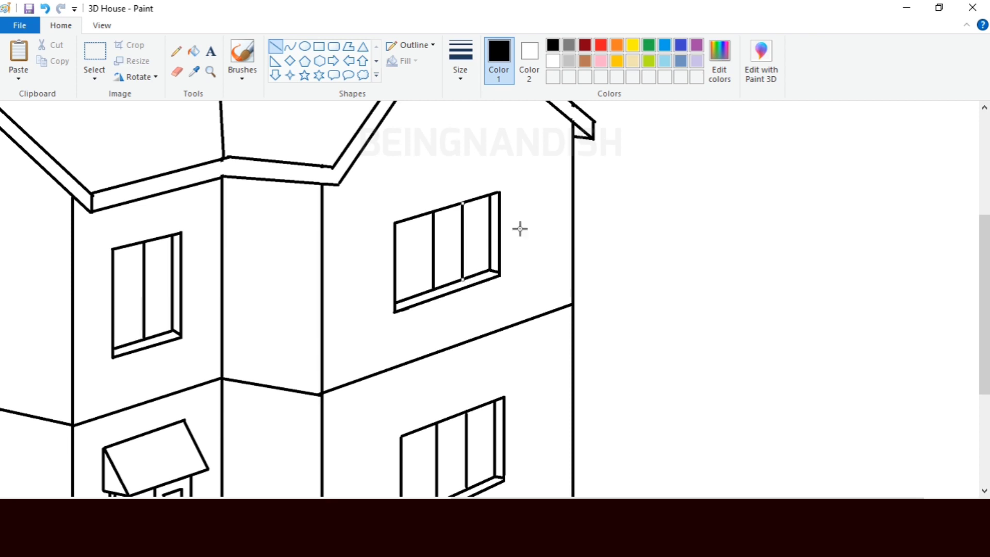
# Step: Draw a plinth line in a thinner stroke just above the base of all the walls
pyautogui.click(101, 25)
pyautogui.click(79, 52)
pyautogui.click(61, 25)
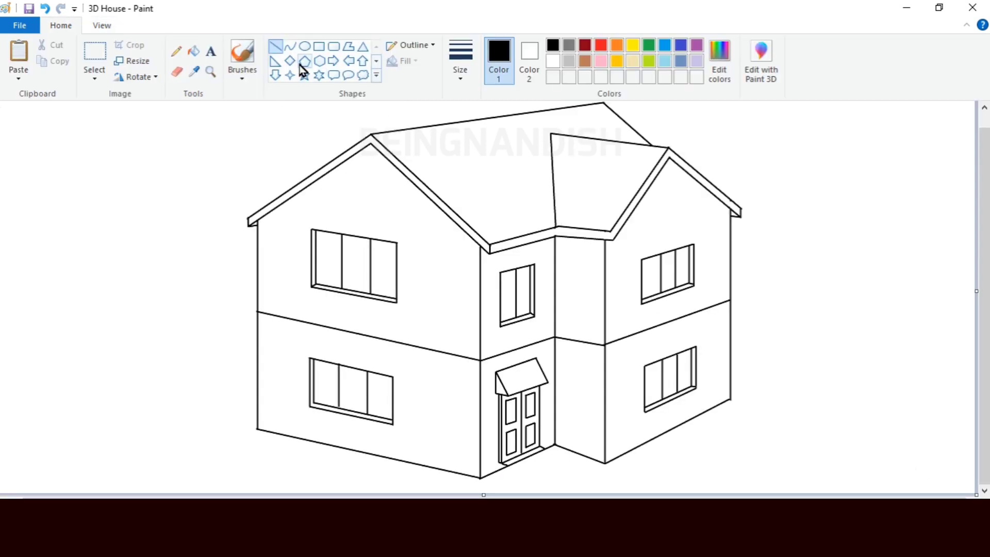
pyautogui.click(460, 61)
pyautogui.click(466, 162)
pyautogui.moveTo(258, 419)
pyautogui.mouseDown()
pyautogui.moveTo(477, 457)
pyautogui.moveTo(481, 467)
pyautogui.mouseUp()
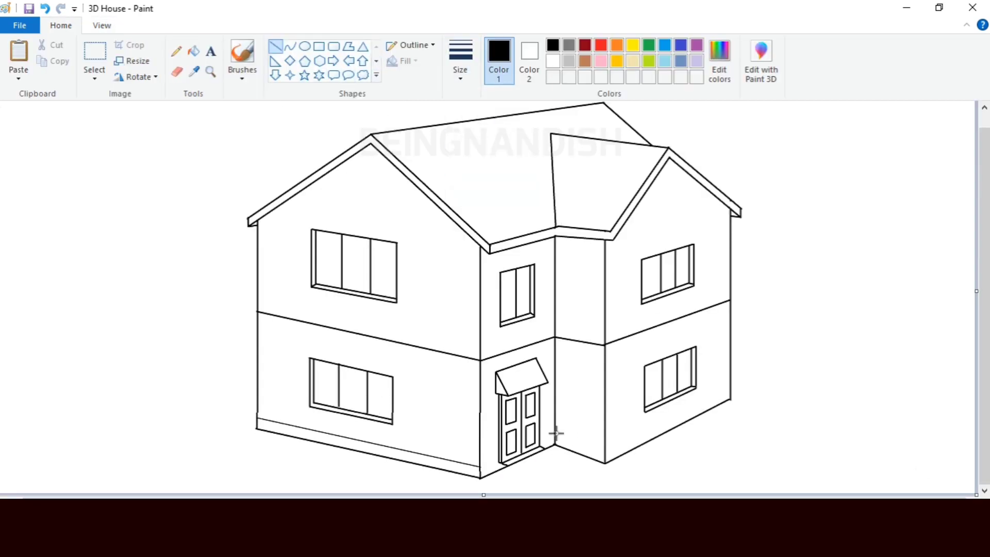
pyautogui.moveTo(606, 450); pyautogui.dragTo(729, 386)
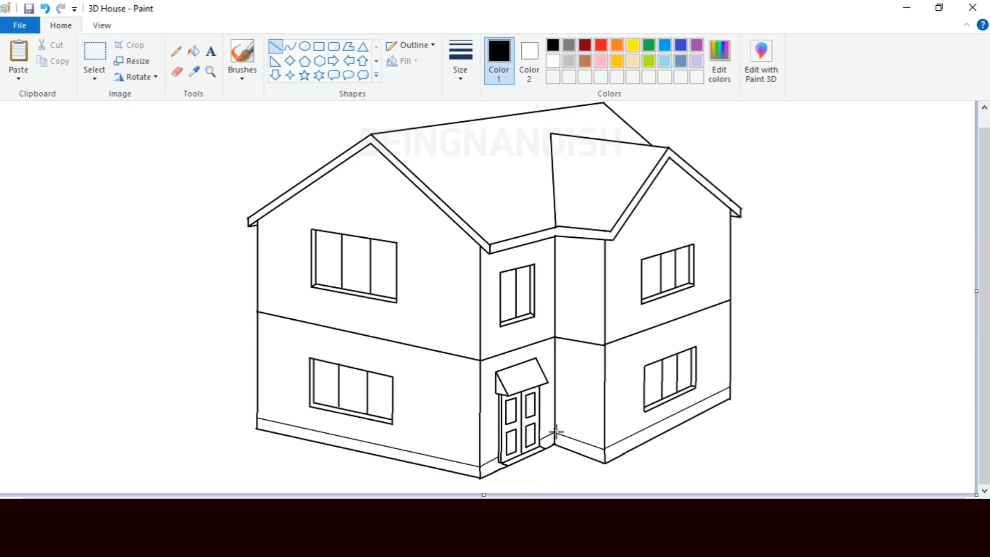
# Step: Draw thin lines just above the floor-dividing line on every wall to form a horizontal band
pyautogui.scroll(1, 578, 383)
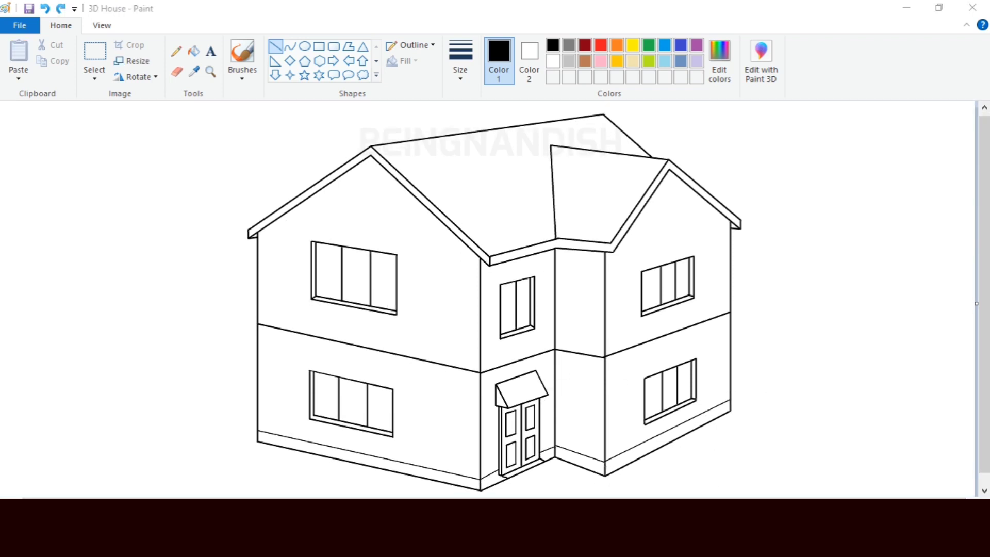
pyautogui.click(102, 25)
pyautogui.click(19, 57)
pyautogui.click(61, 25)
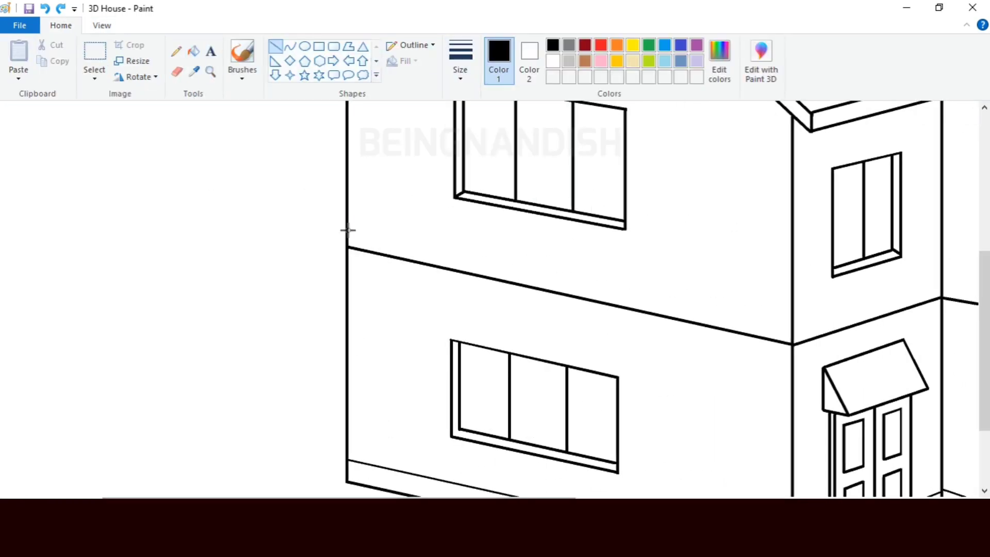
pyautogui.moveTo(347, 228); pyautogui.dragTo(791, 317)
pyautogui.hscroll(3, 778, 299)
pyautogui.hscroll(5, 418, 317)
pyautogui.moveTo(419, 317); pyautogui.dragTo(567, 273)
pyautogui.moveTo(638, 286); pyautogui.dragTo(668, 289)
pyautogui.hscroll(5, 668, 289)
pyautogui.moveTo(416, 288)
pyautogui.mouseDown()
pyautogui.moveTo(557, 250)
pyautogui.moveTo(665, 200)
pyautogui.mouseUp()
# Step: Create a custom red with RGB 224, 58, 58, add it to the custom colors and make it the drawing color
pyautogui.scroll(6, 663, 369)
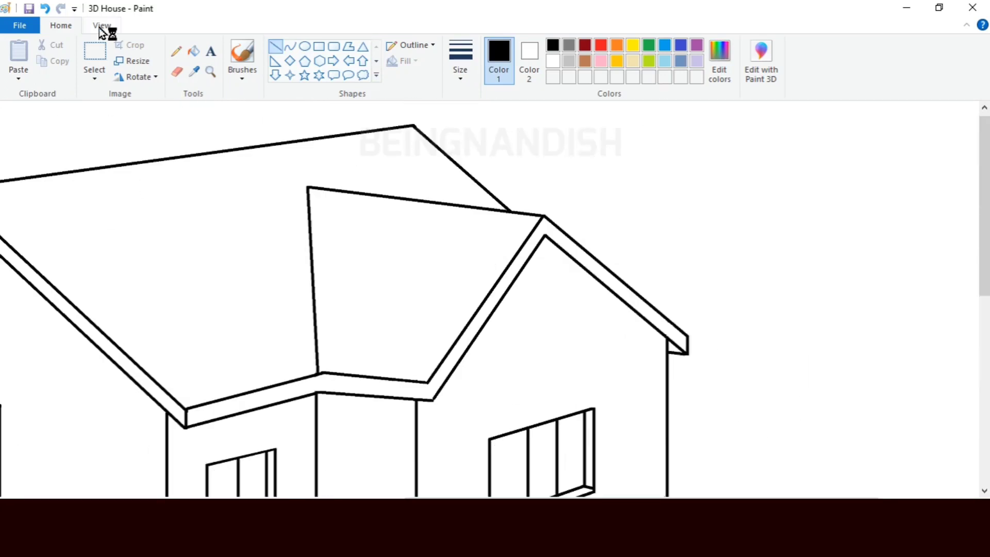
pyautogui.click(101, 25)
pyautogui.click(40, 61)
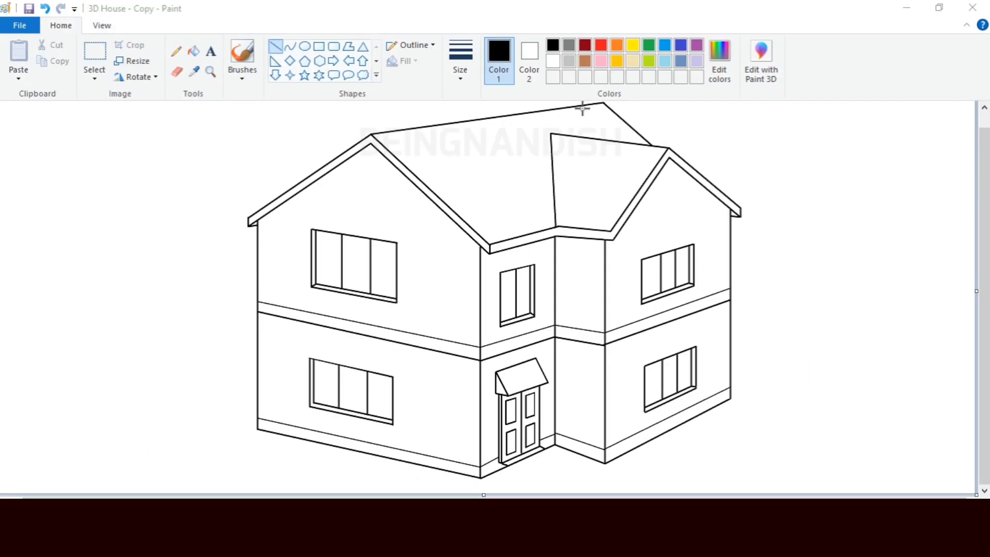
pyautogui.click(719, 61)
pyautogui.moveTo(649, 192); pyautogui.dragTo(649, 230)
pyautogui.click(511, 201)
pyautogui.click(500, 202)
pyautogui.click(648, 215)
pyautogui.click(502, 210)
pyautogui.click(574, 368)
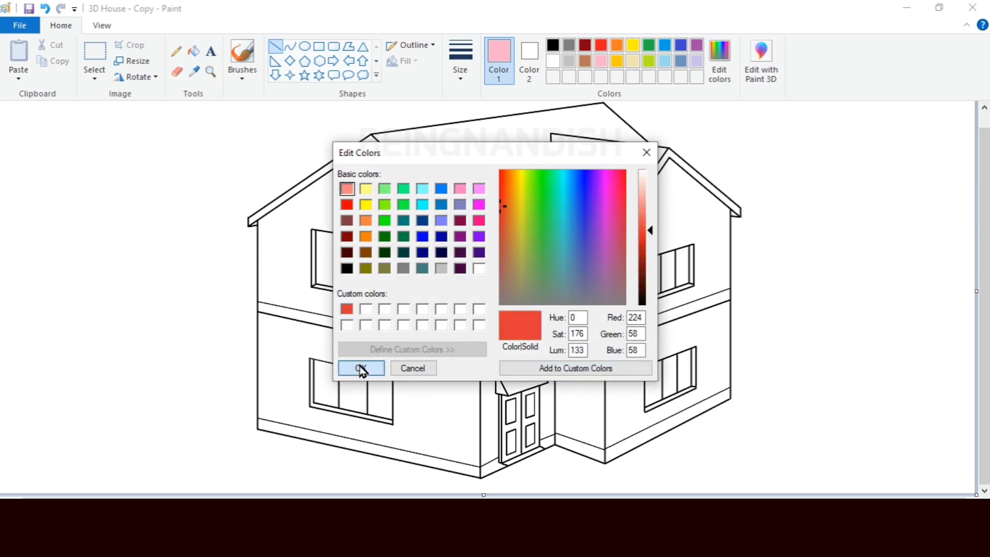
pyautogui.click(361, 367)
# Step: Fill both roof faces with the custom red
pyautogui.click(193, 51)
pyautogui.click(486, 164)
pyautogui.click(583, 163)
# Step: Lighten the custom red to a pale pink and fill all upper- and lower-floor walls with it
pyautogui.click(719, 61)
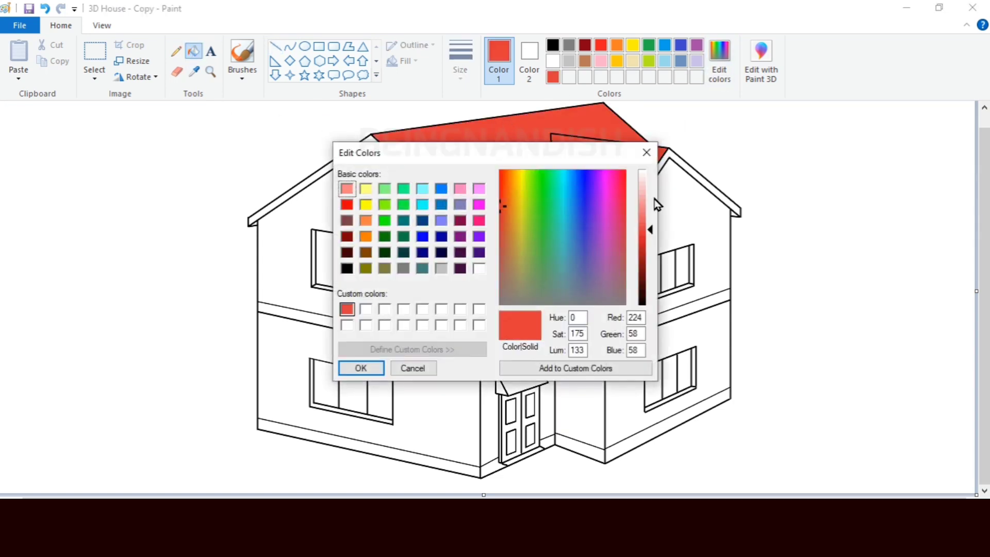
pyautogui.moveTo(649, 220); pyautogui.dragTo(649, 207)
pyautogui.click(356, 367)
pyautogui.click(419, 285)
pyautogui.click(443, 381)
pyautogui.click(494, 327)
pyautogui.click(618, 330)
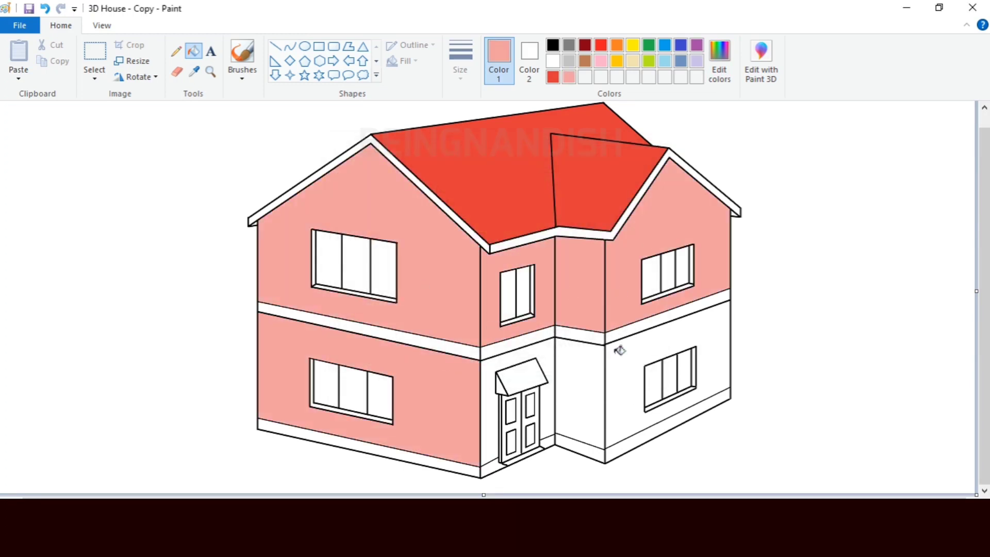
pyautogui.click(618, 361)
pyautogui.click(550, 351)
# Step: Create a custom light grey with RGB 215, 215, 215 and make it the drawing color
pyautogui.click(569, 61)
pyautogui.click(715, 78)
pyautogui.moveTo(650, 201); pyautogui.dragTo(650, 190)
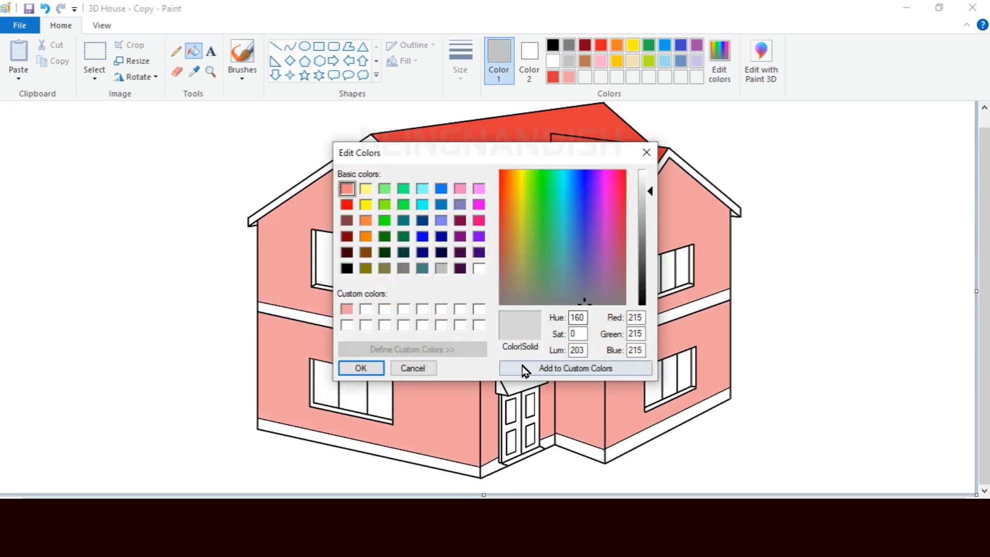
pyautogui.click(525, 368)
pyautogui.click(361, 367)
# Step: Fill the roof fascia, the band between the floors and the plinth with the light grey
pyautogui.click(373, 140)
pyautogui.click(515, 241)
pyautogui.click(612, 337)
pyautogui.click(593, 336)
pyautogui.click(521, 342)
pyautogui.click(472, 351)
pyautogui.click(473, 469)
pyautogui.click(490, 470)
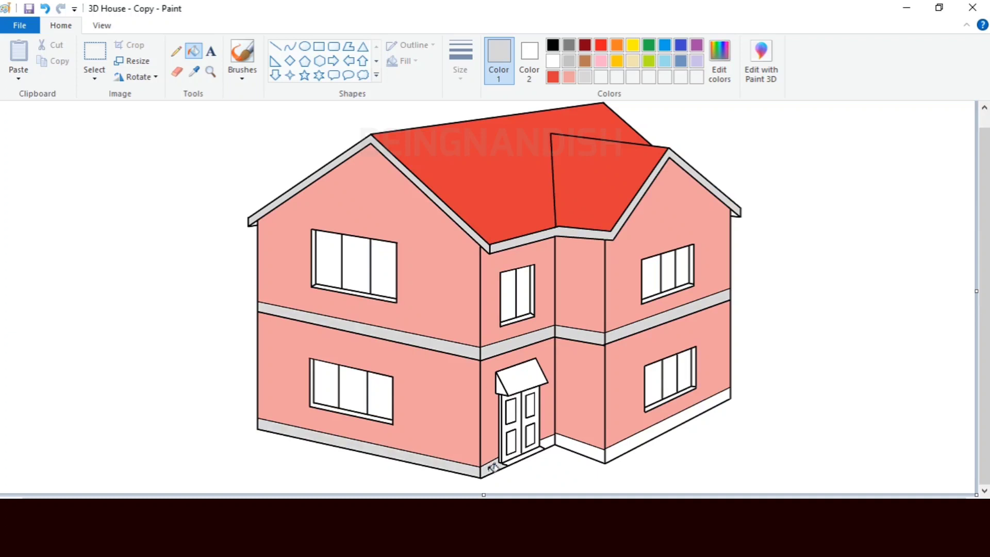
pyautogui.click(634, 447)
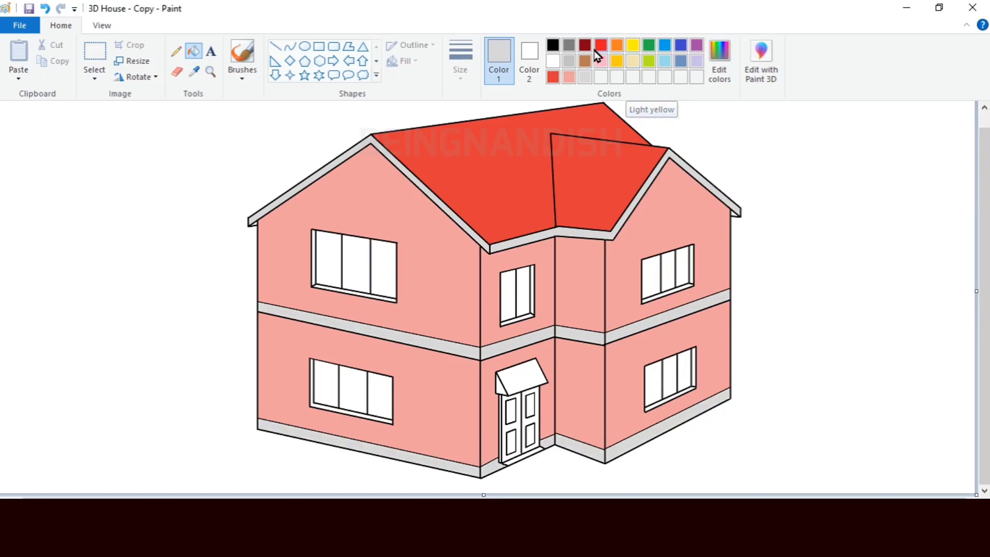
# Step: Create a custom very dark grey and make it the drawing color
pyautogui.click(569, 45)
pyautogui.click(719, 59)
pyautogui.moveTo(651, 233); pyautogui.dragTo(650, 278)
pyautogui.click(361, 367)
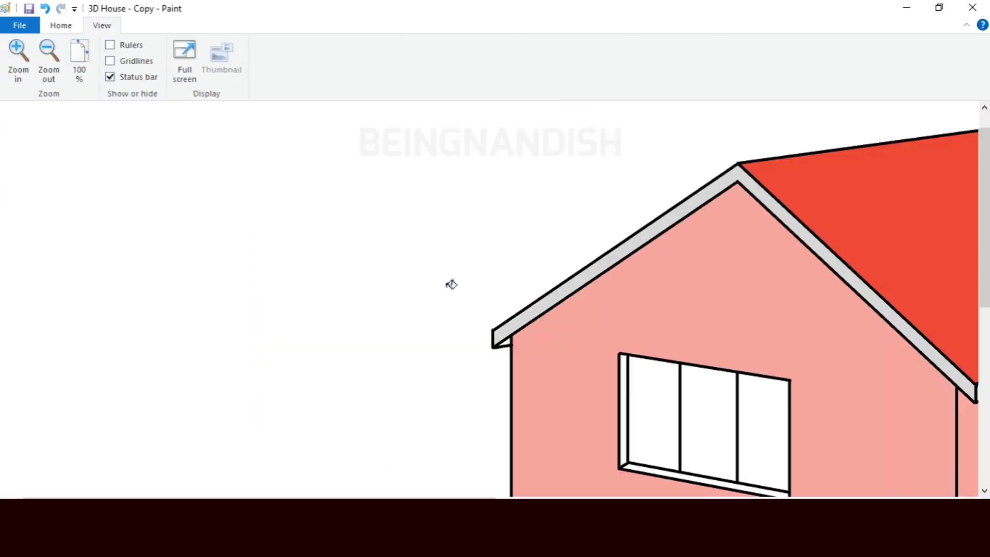
# Step: Fill the inner side reveals and sills of all the windows with the very dark grey
pyautogui.scroll(-6, 510, 338)
pyautogui.hscroll(4, 516, 476)
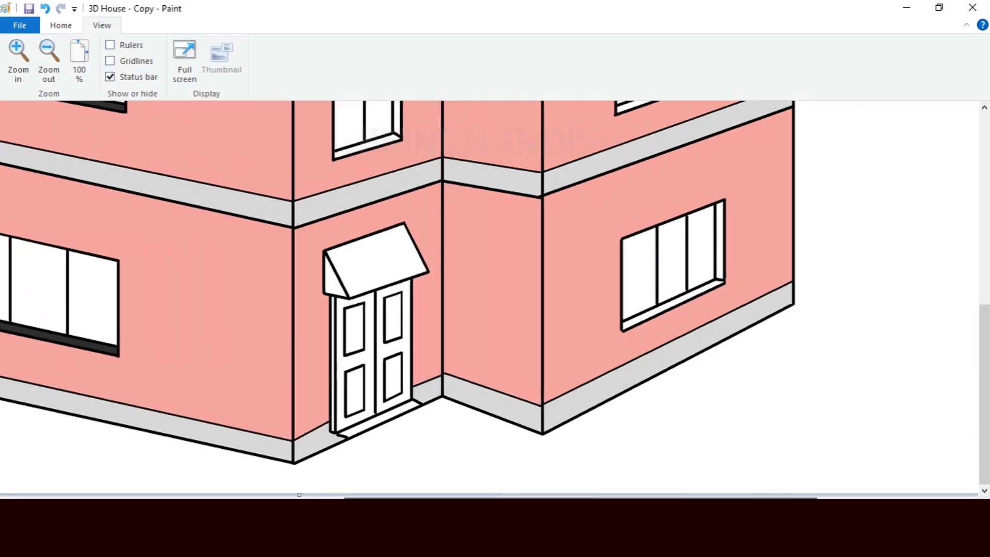
pyautogui.click(719, 260)
pyautogui.scroll(2, 402, 206)
pyautogui.click(630, 201)
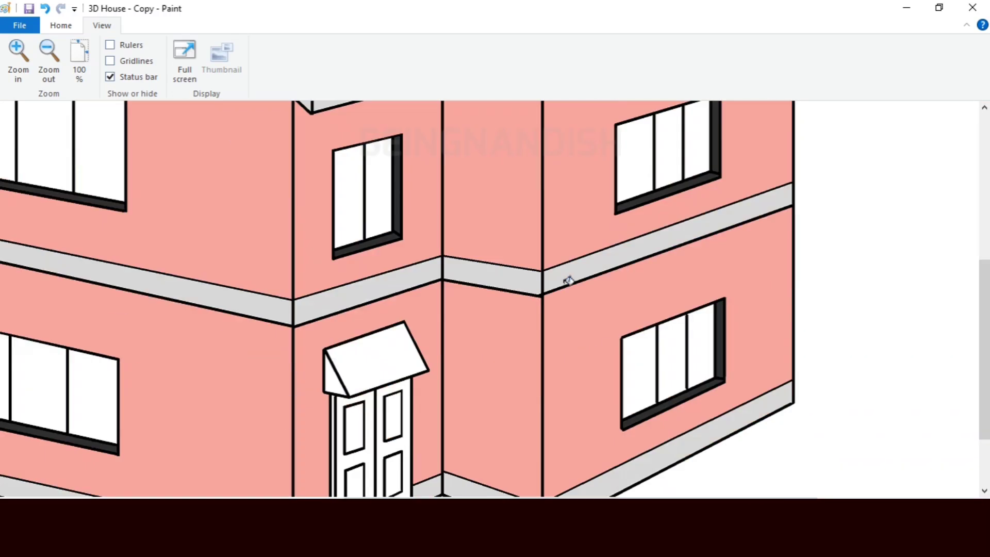
pyautogui.scroll(-2, 565, 281)
pyautogui.click(49, 60)
# Step: Fill the canopy above the front door with the custom roof red
pyautogui.click(67, 26)
pyautogui.click(553, 77)
pyautogui.click(521, 376)
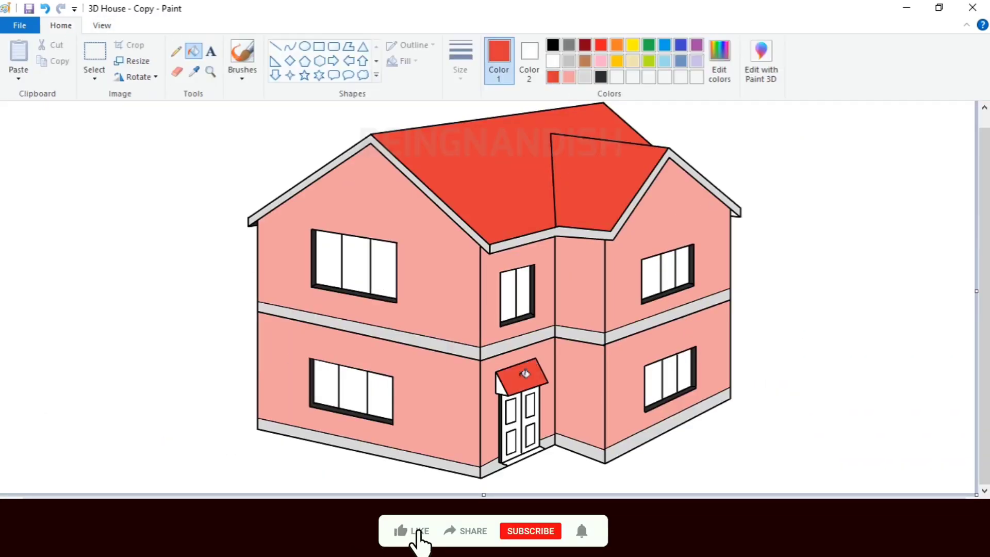
# Step: Create a custom light blue and make it the drawing color
pyautogui.click(720, 70)
pyautogui.click(566, 215)
pyautogui.click(356, 367)
# Step: Fill the panes of all upper- and lower-floor windows and the door panels with the light blue
pyautogui.click(332, 261)
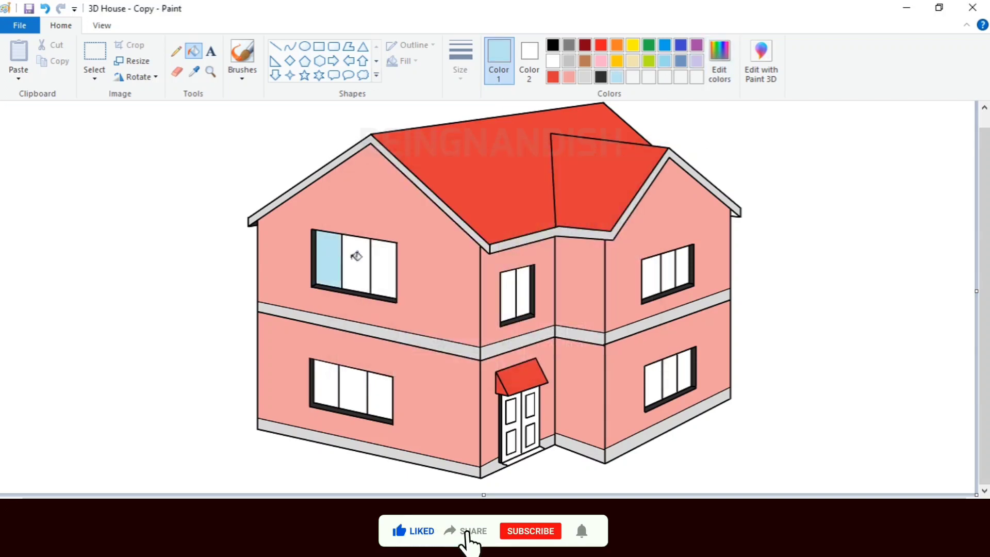
pyautogui.click(356, 265)
pyautogui.click(383, 268)
pyautogui.click(324, 387)
pyautogui.click(344, 382)
pyautogui.click(381, 396)
pyautogui.click(507, 297)
pyautogui.click(525, 291)
pyautogui.click(652, 276)
pyautogui.click(684, 263)
pyautogui.click(686, 367)
pyautogui.click(669, 373)
pyautogui.click(651, 375)
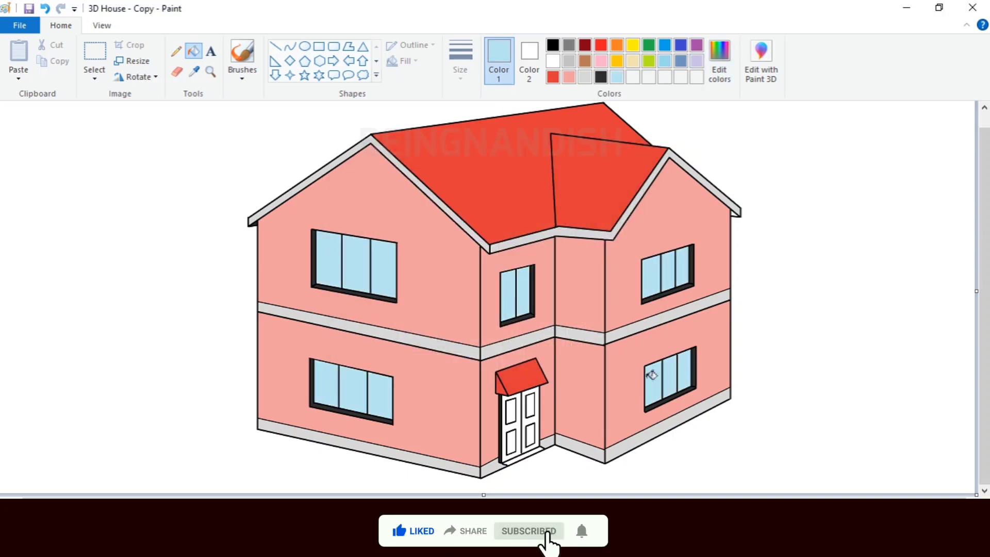
# Step: Create a slightly darker custom pink from the wall pink and fill the narrow side wall of the projecting wing with it
pyautogui.click(553, 78)
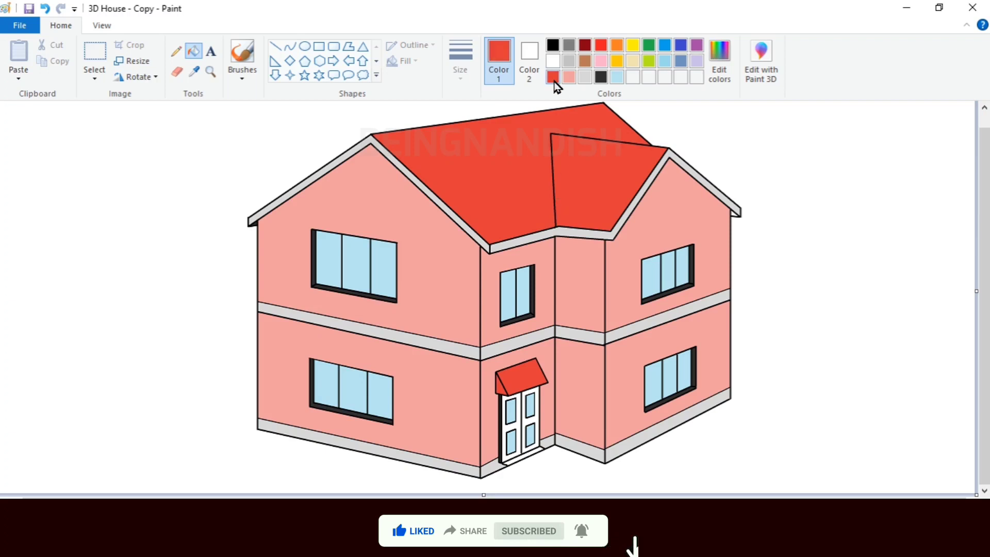
pyautogui.click(569, 77)
pyautogui.click(714, 72)
pyautogui.click(650, 203)
pyautogui.click(575, 367)
pyautogui.click(361, 367)
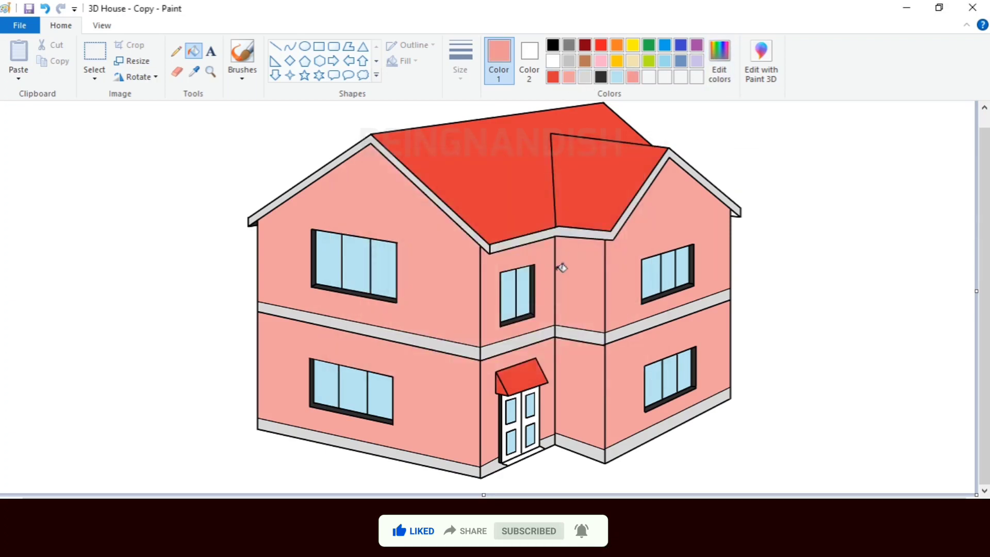
pyautogui.click(560, 267)
# Step: Create a deeper custom pink with RGB 235, 129, 129 and fill the recessed entrance walls on both floors with it
pyautogui.click(717, 77)
pyautogui.click(650, 207)
pyautogui.click(574, 367)
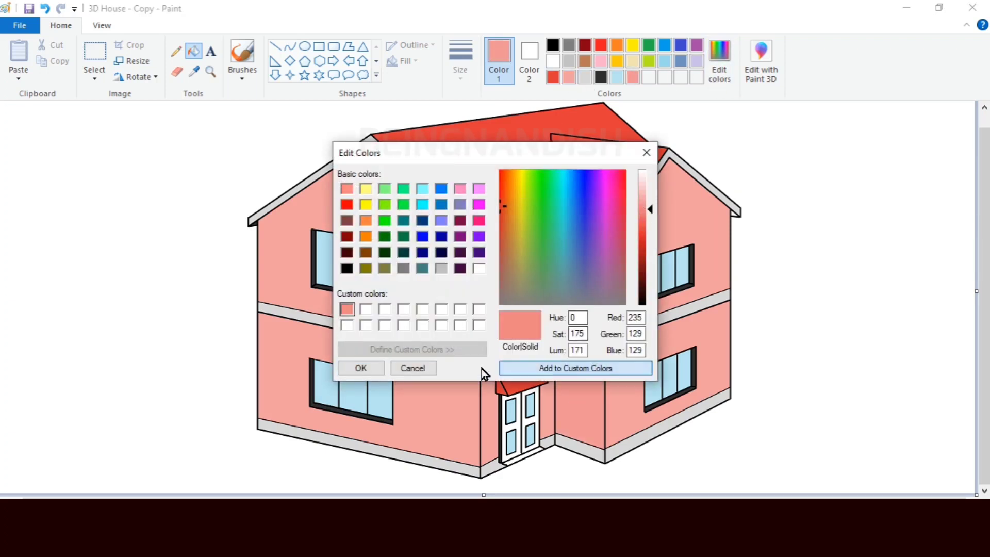
pyautogui.click(360, 367)
pyautogui.click(545, 353)
pyautogui.click(553, 321)
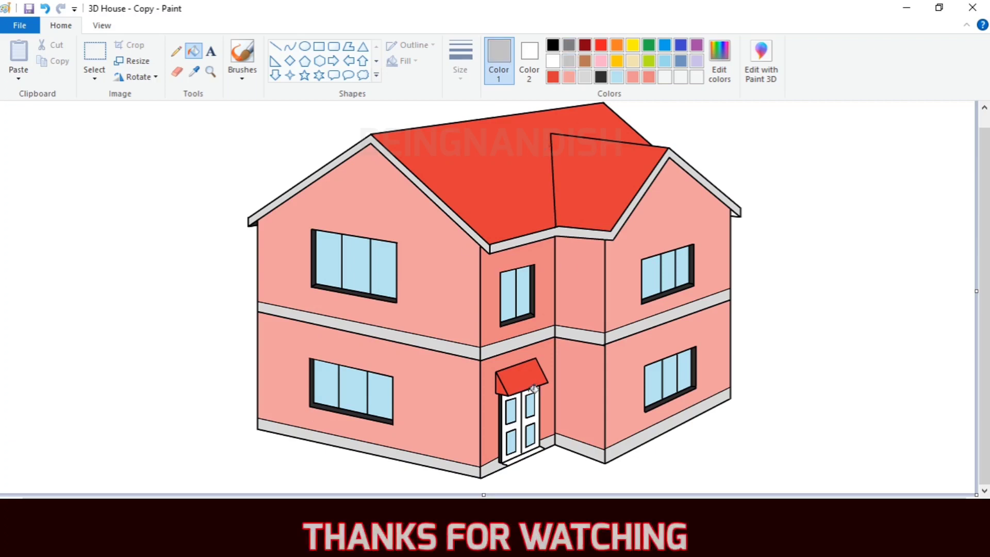
# Step: Fill the front door's frame and leaves with grey and the doorstep with the very dark grey
pyautogui.click(601, 77)
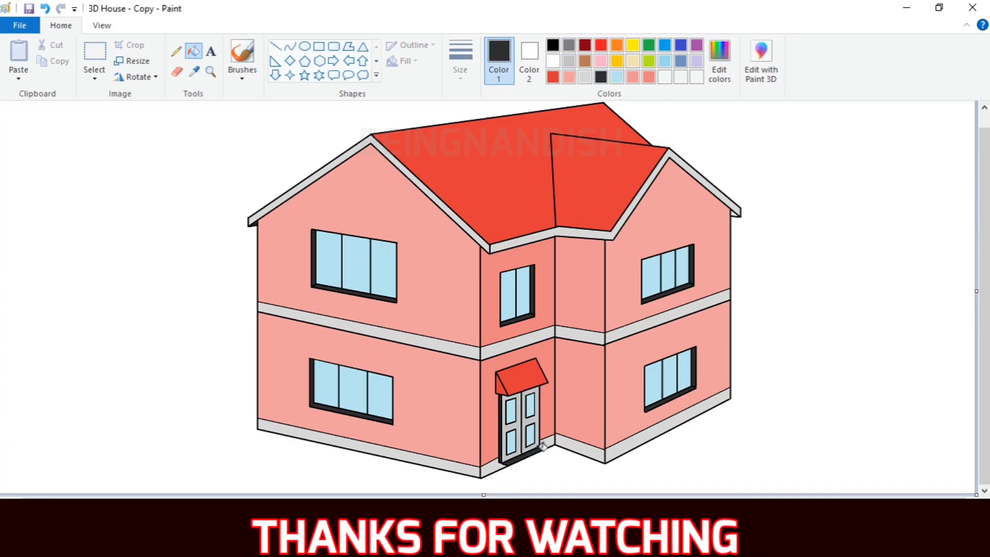